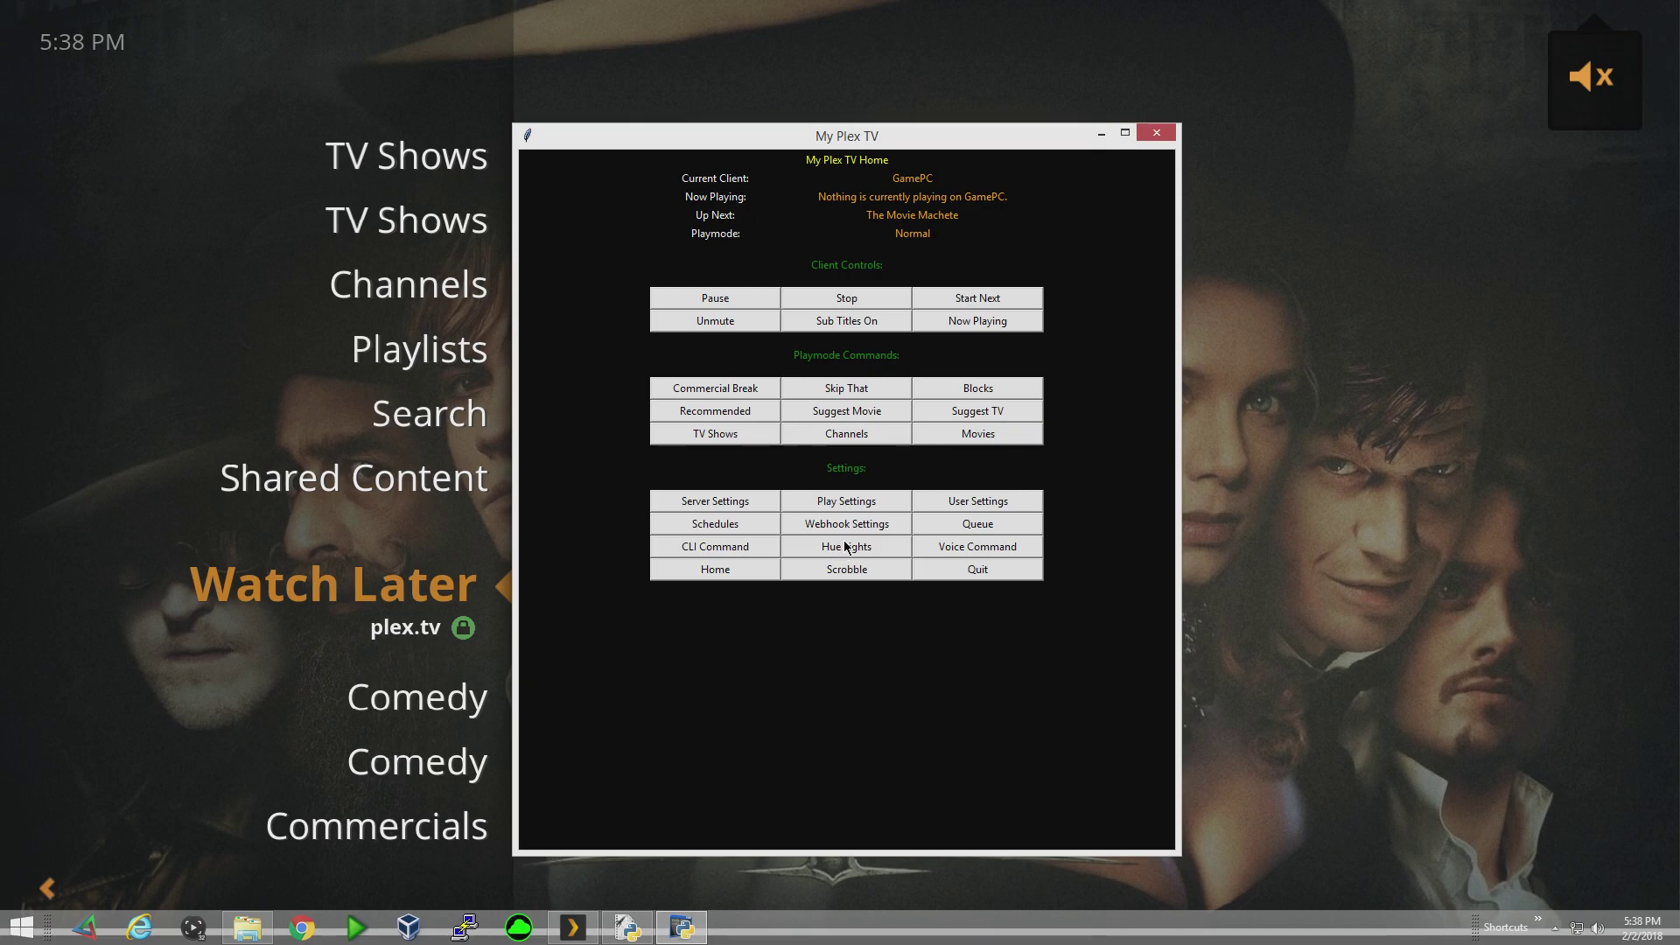
- Look through the Webhook Settings and Hue Lights pages, ending on Webhook Settings
{"action": "left_click", "coordinate": [884, 523]}
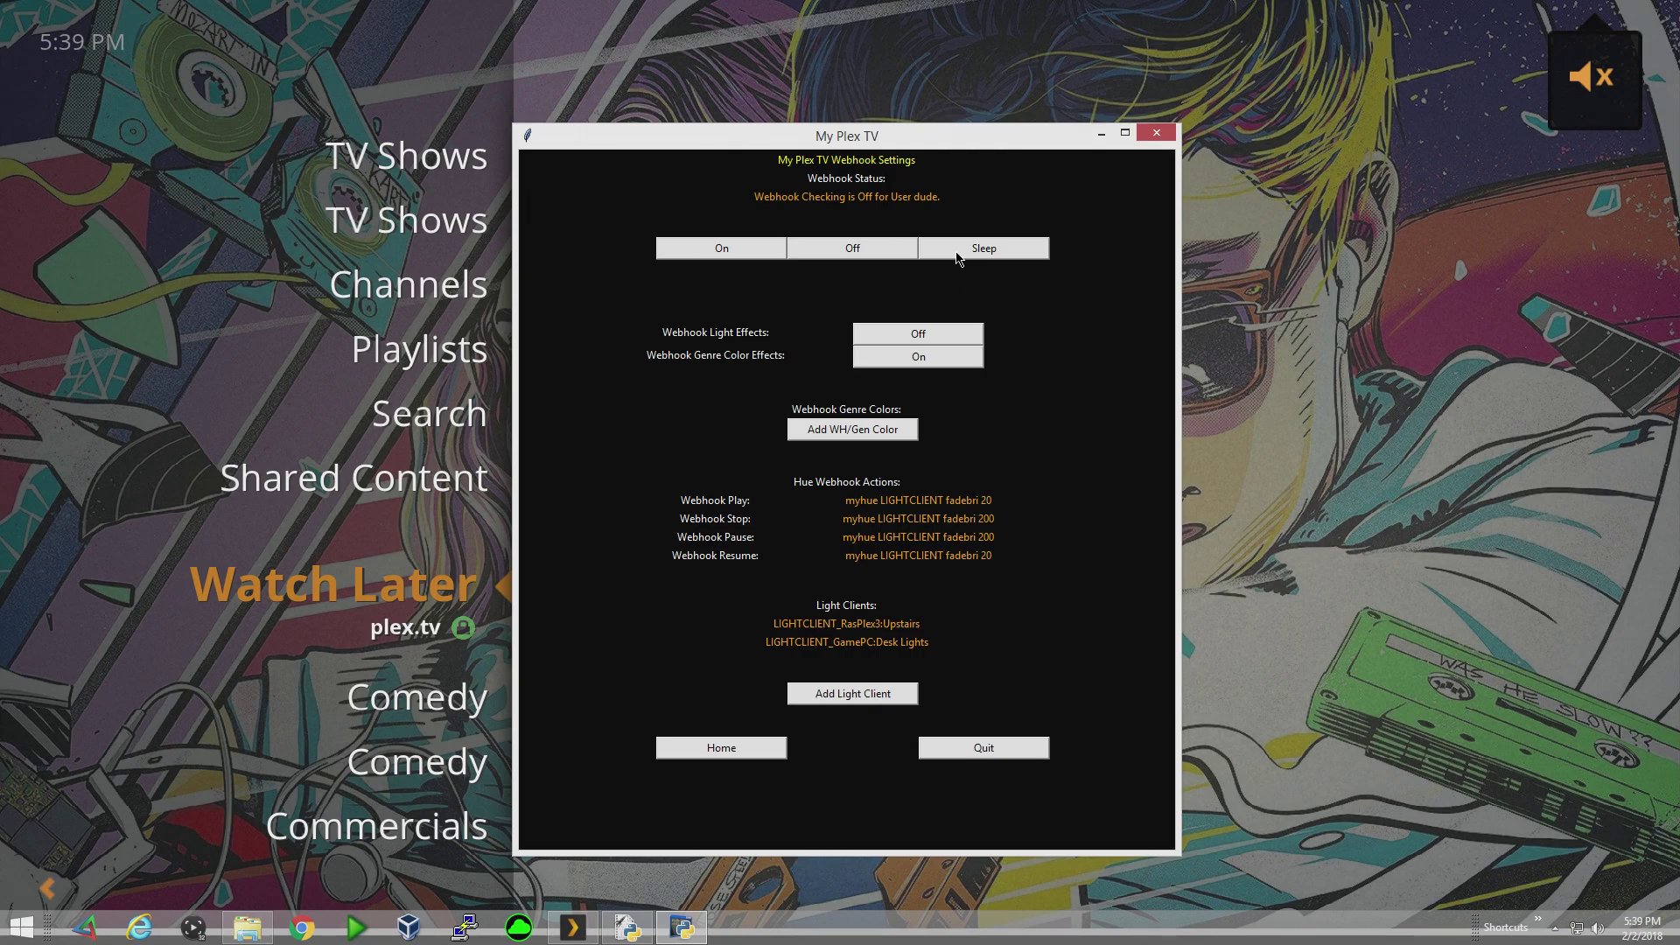
{"action": "left_click", "coordinate": [754, 747]}
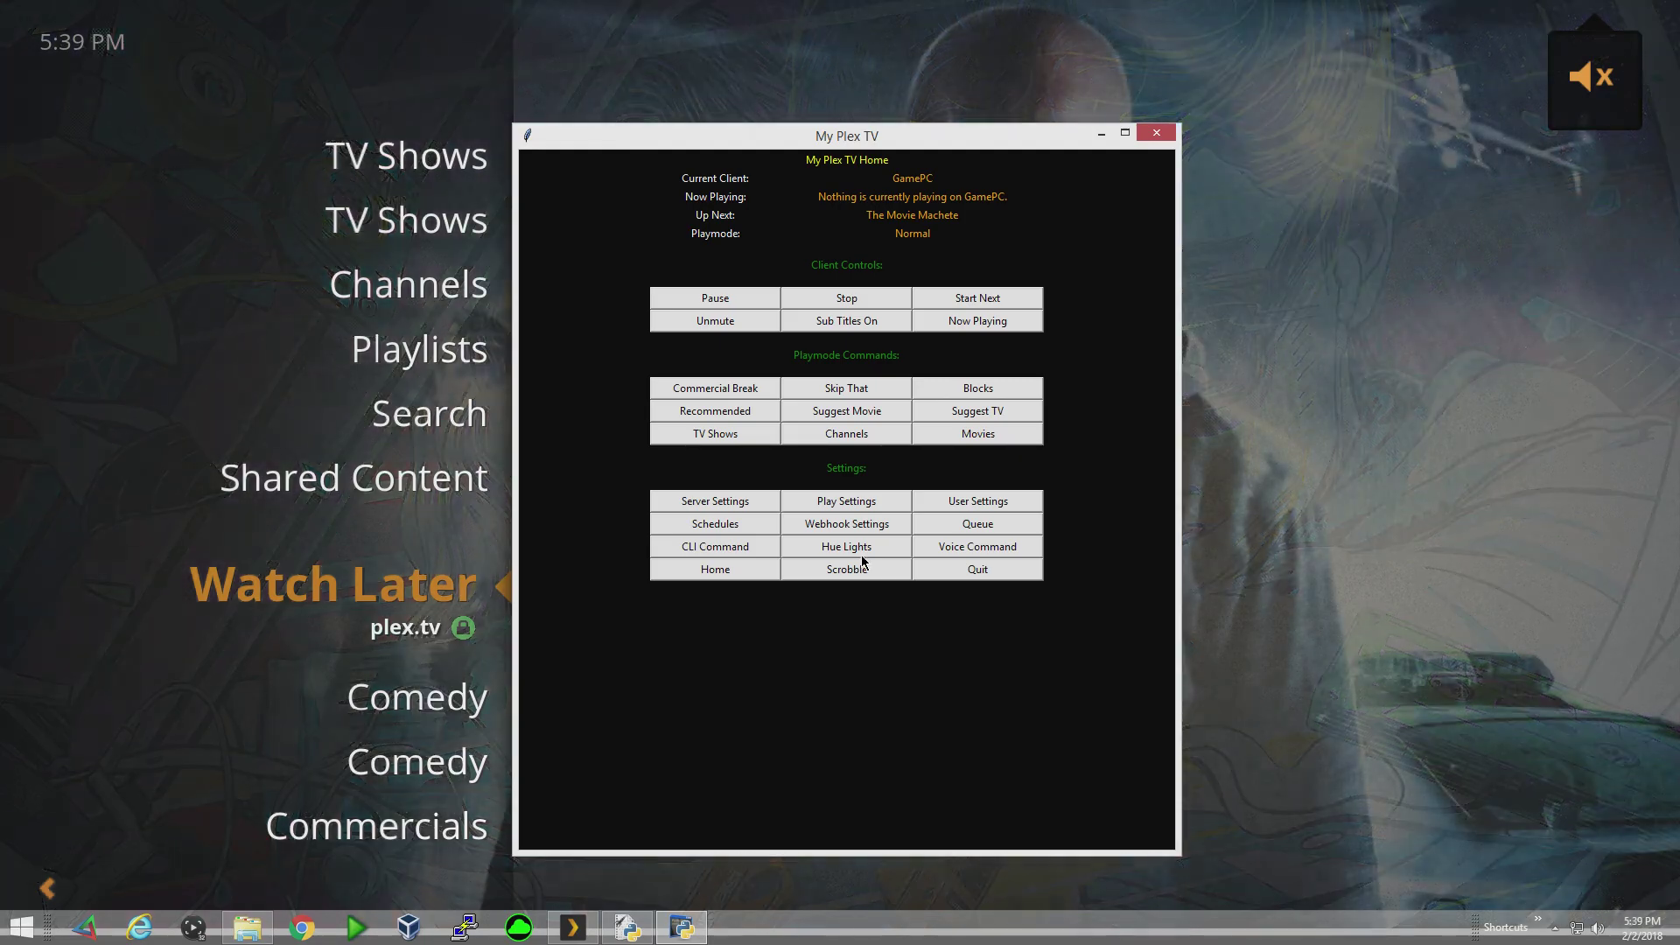
{"action": "left_click", "coordinate": [867, 552]}
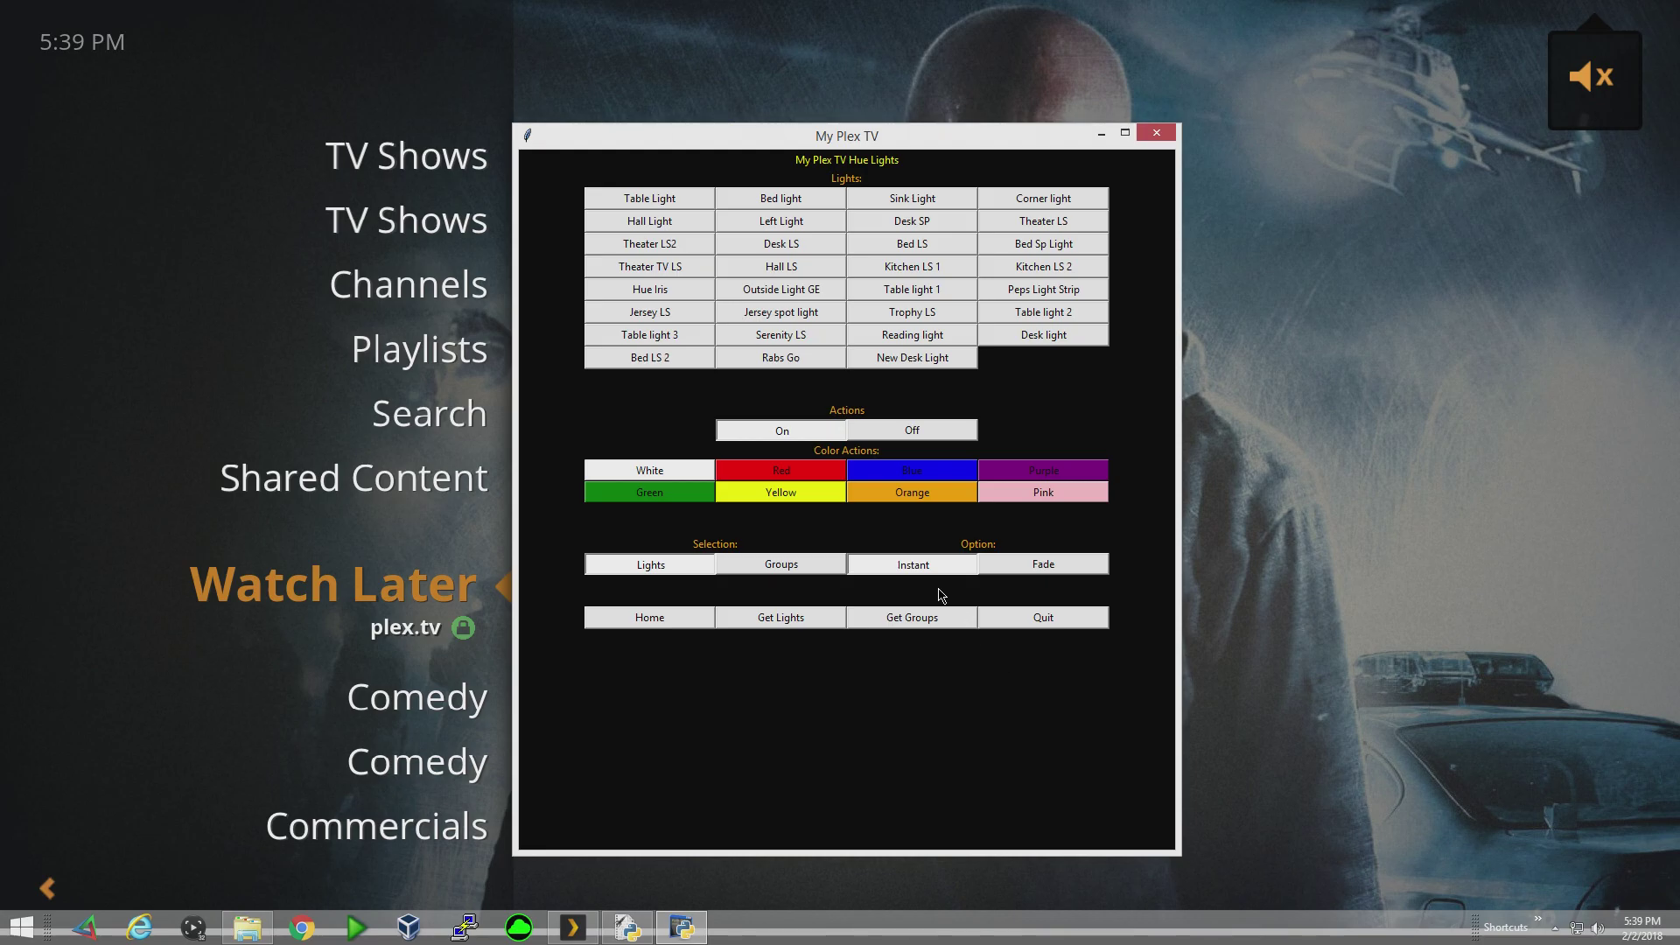
{"action": "left_click", "coordinate": [683, 617]}
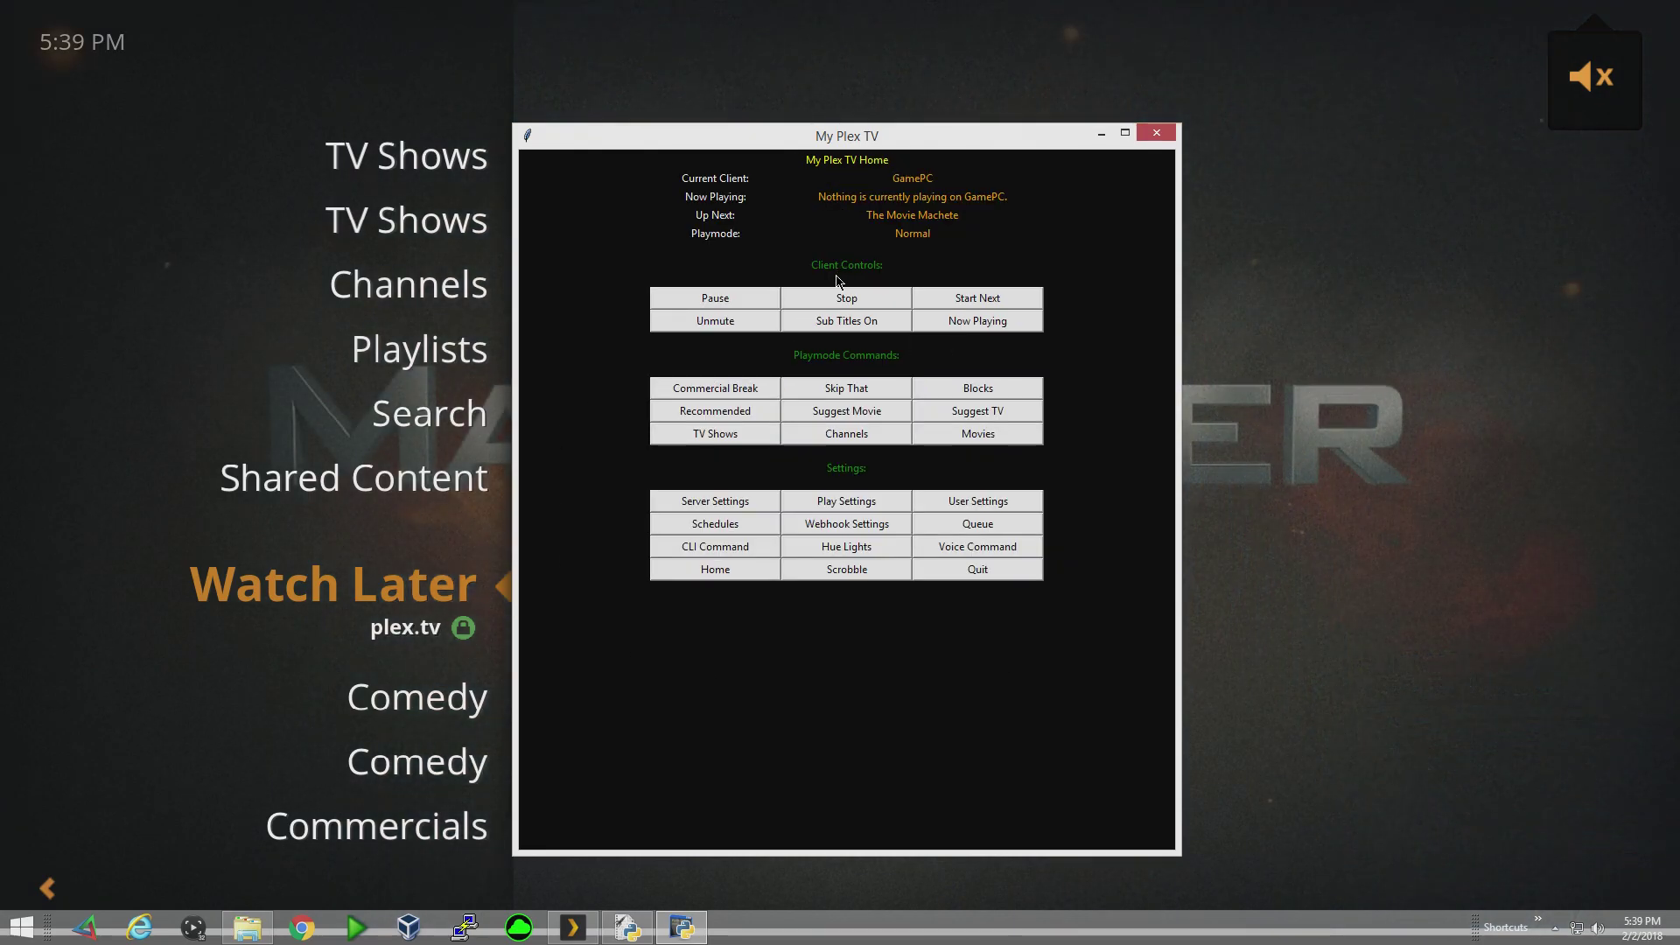
{"action": "left_click", "coordinate": [879, 524]}
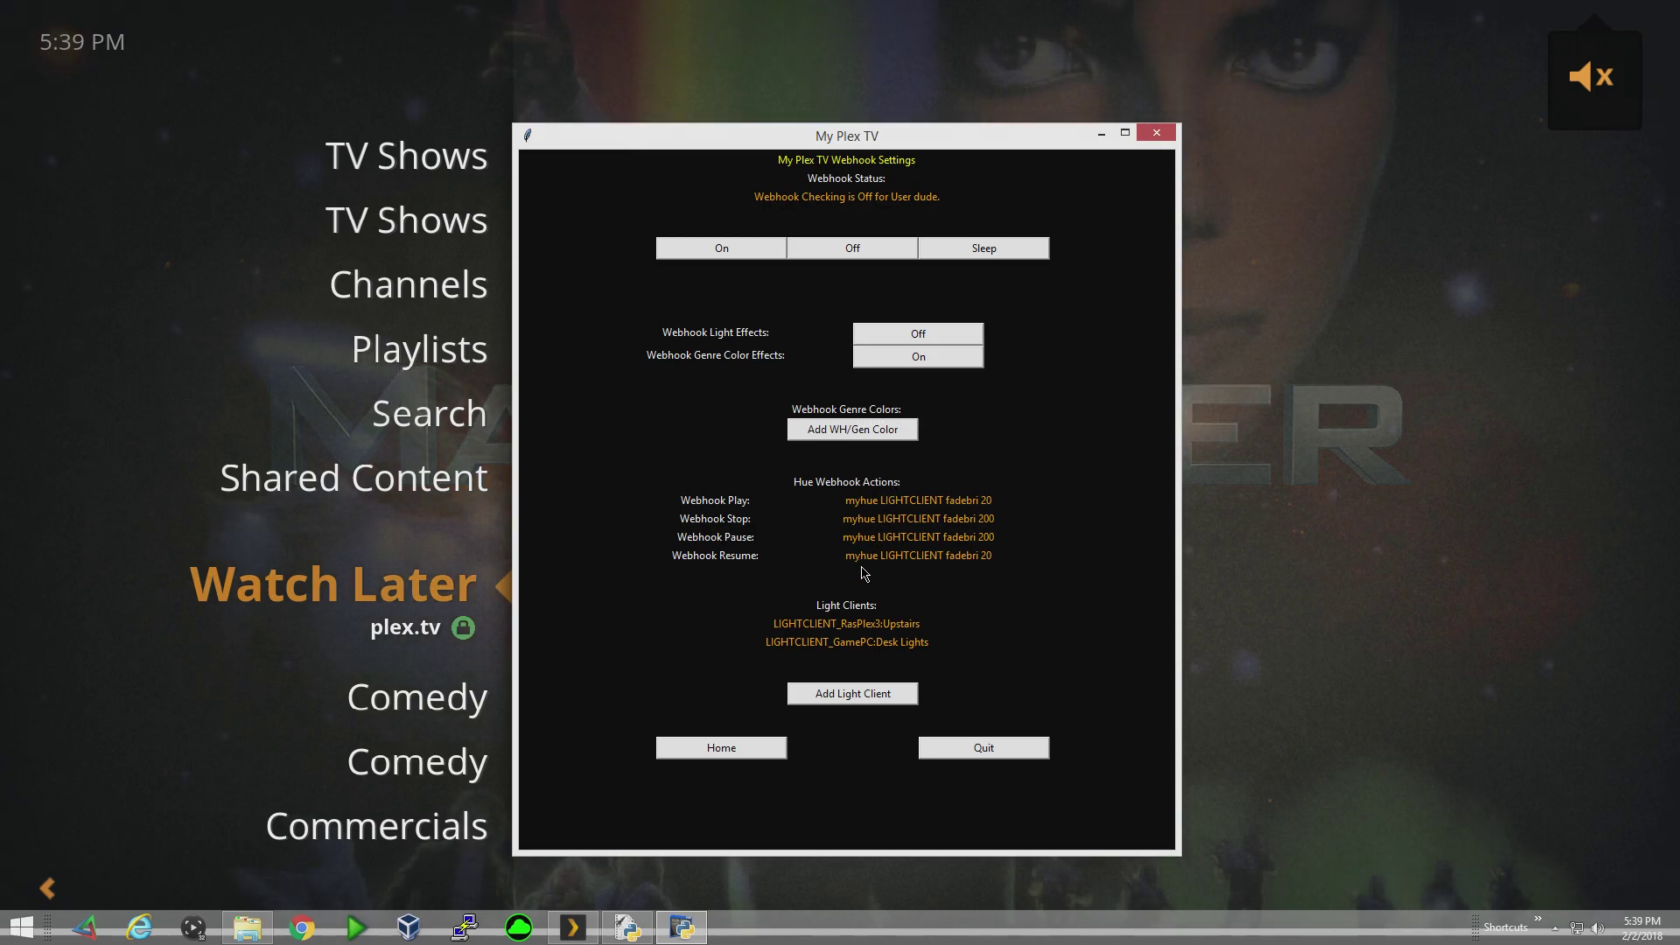
- Turn Webhook Genre Color Effects off and back on, viewing the Add Light Client form in between
{"action": "left_click", "coordinate": [962, 358]}
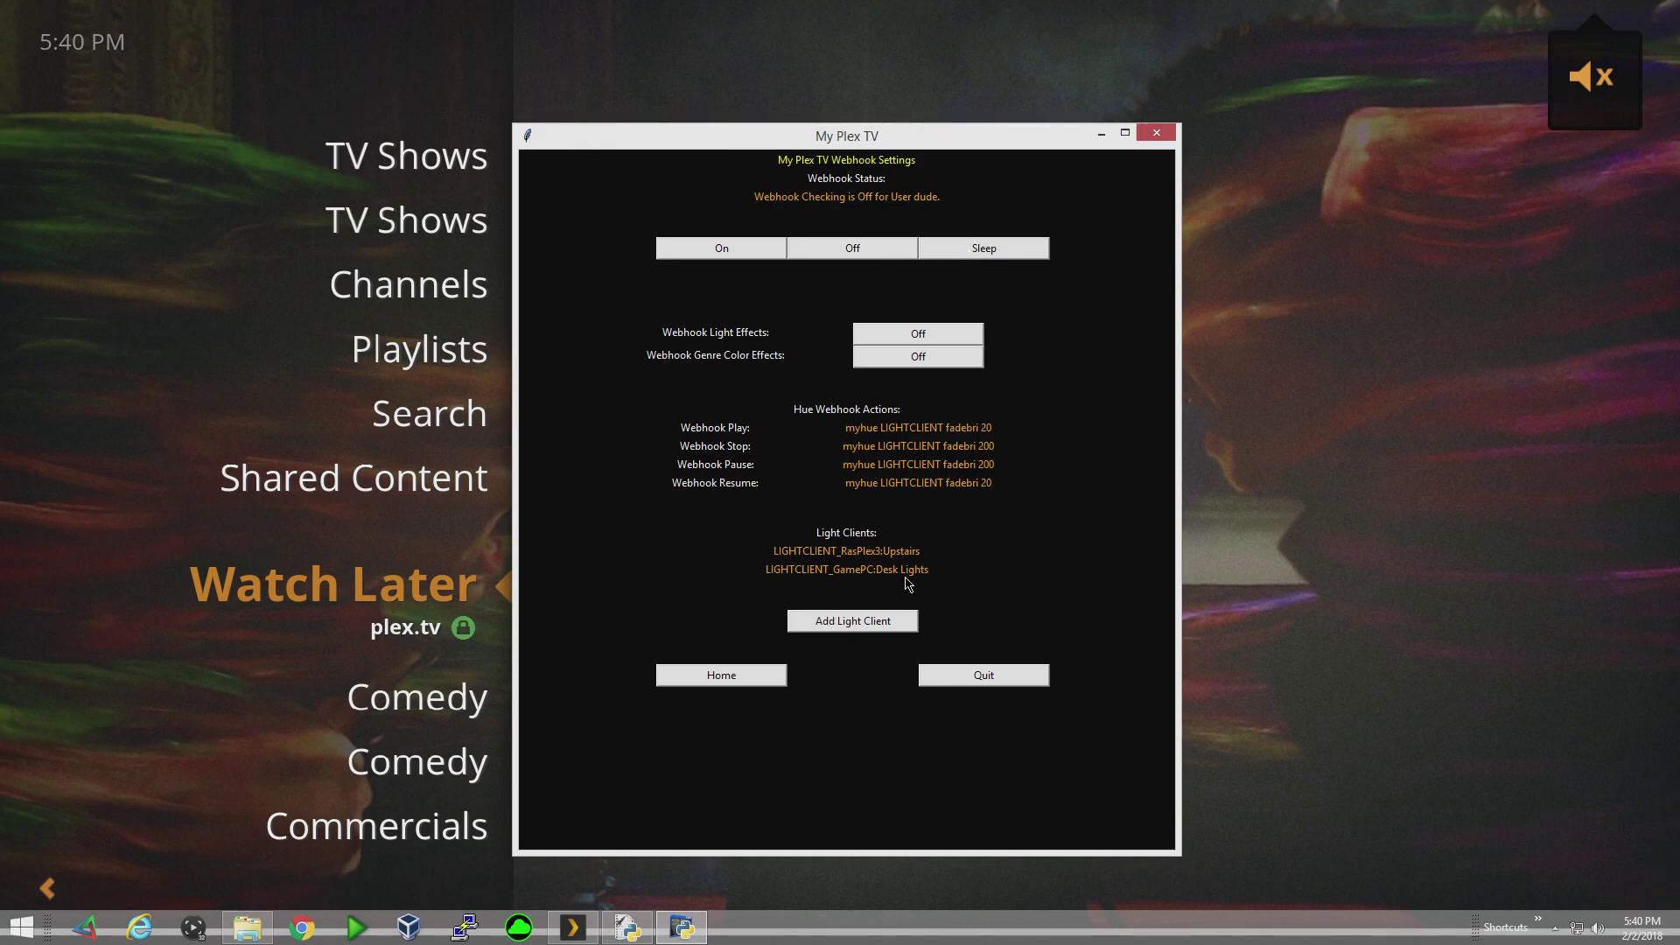
{"action": "left_click", "coordinate": [853, 621]}
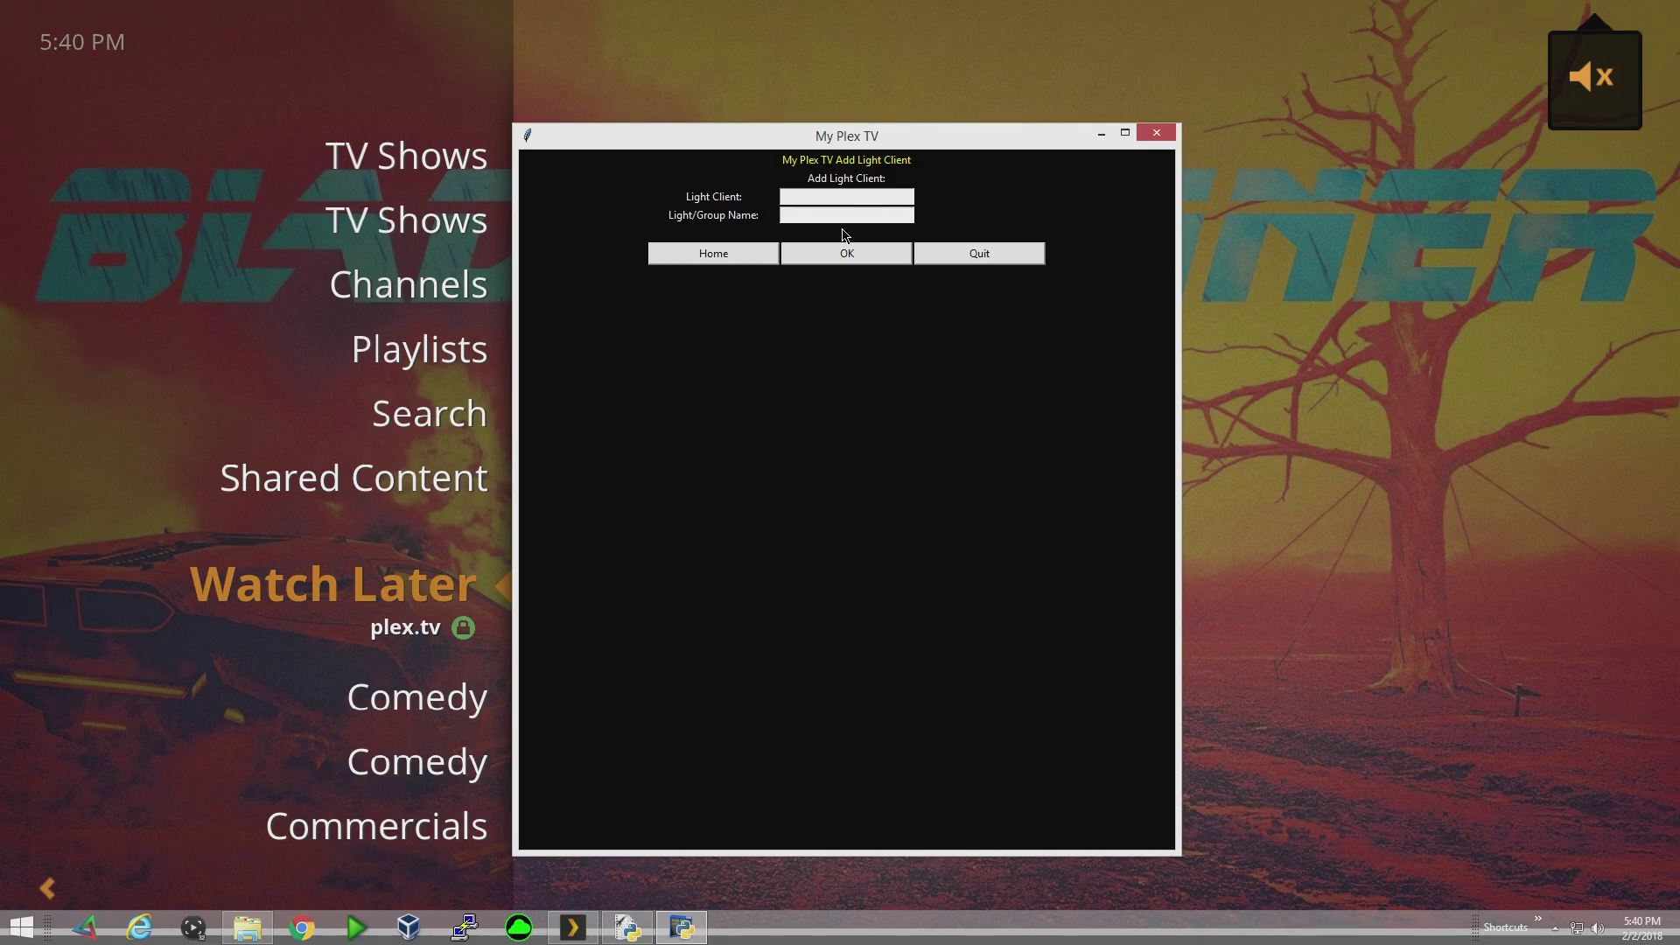
{"action": "left_click", "coordinate": [711, 256]}
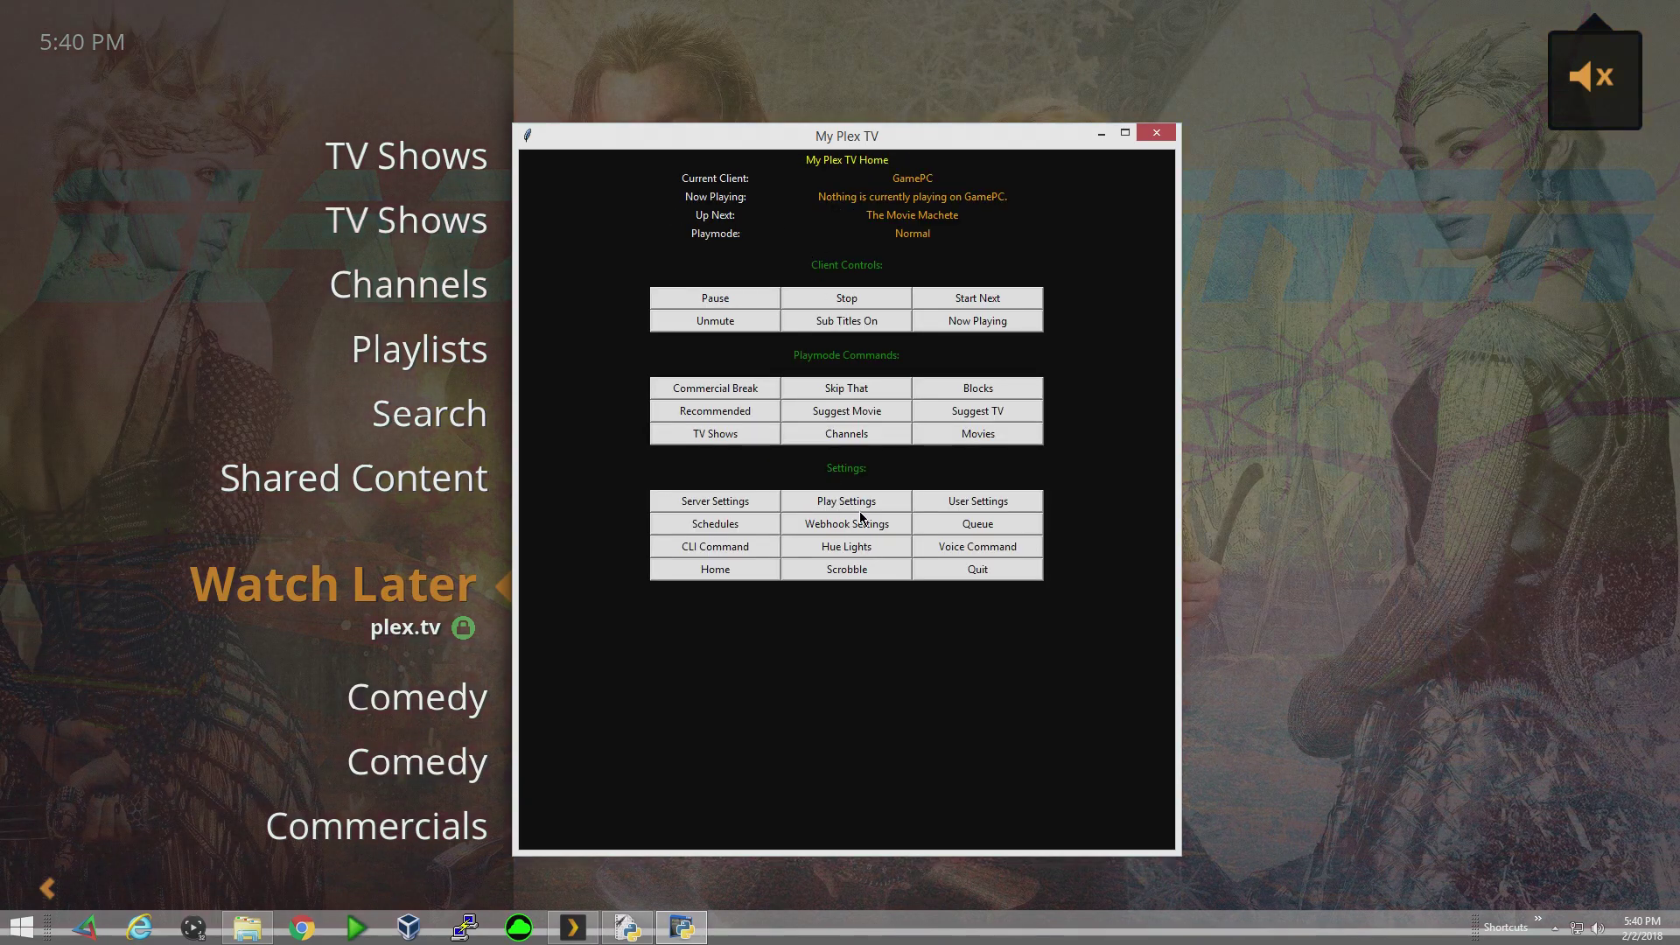
{"action": "left_click", "coordinate": [867, 525]}
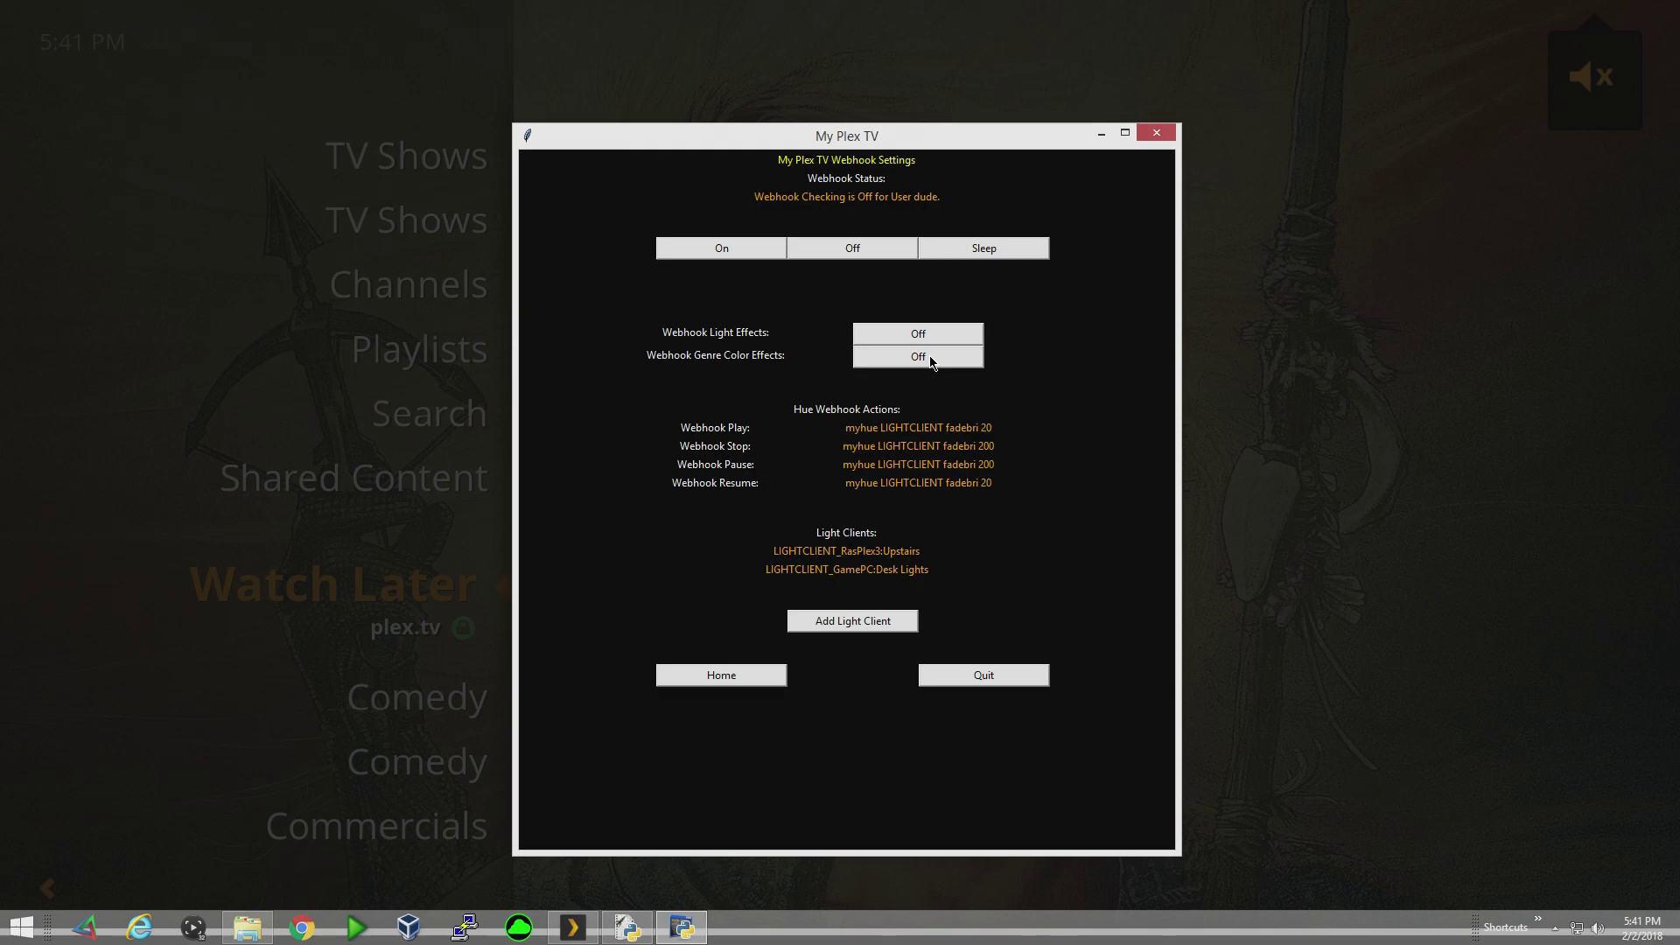
{"action": "left_click", "coordinate": [937, 359]}
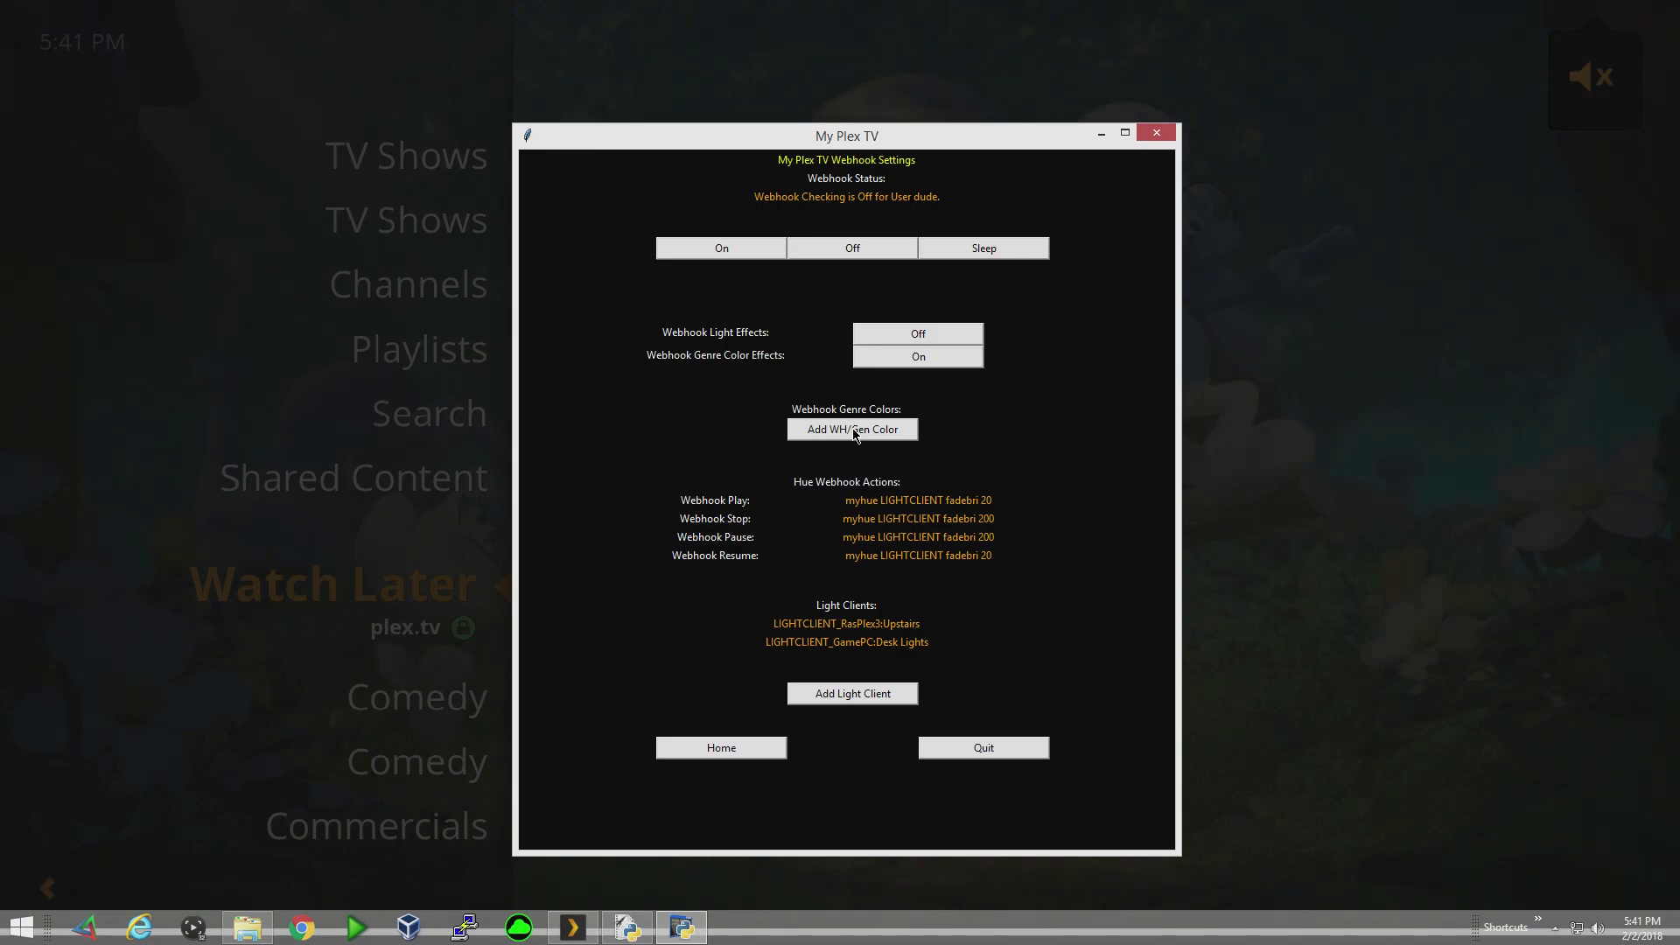
- Add a webhook genre color that assigns Blue to the Action genre
{"action": "left_click", "coordinate": [856, 430]}
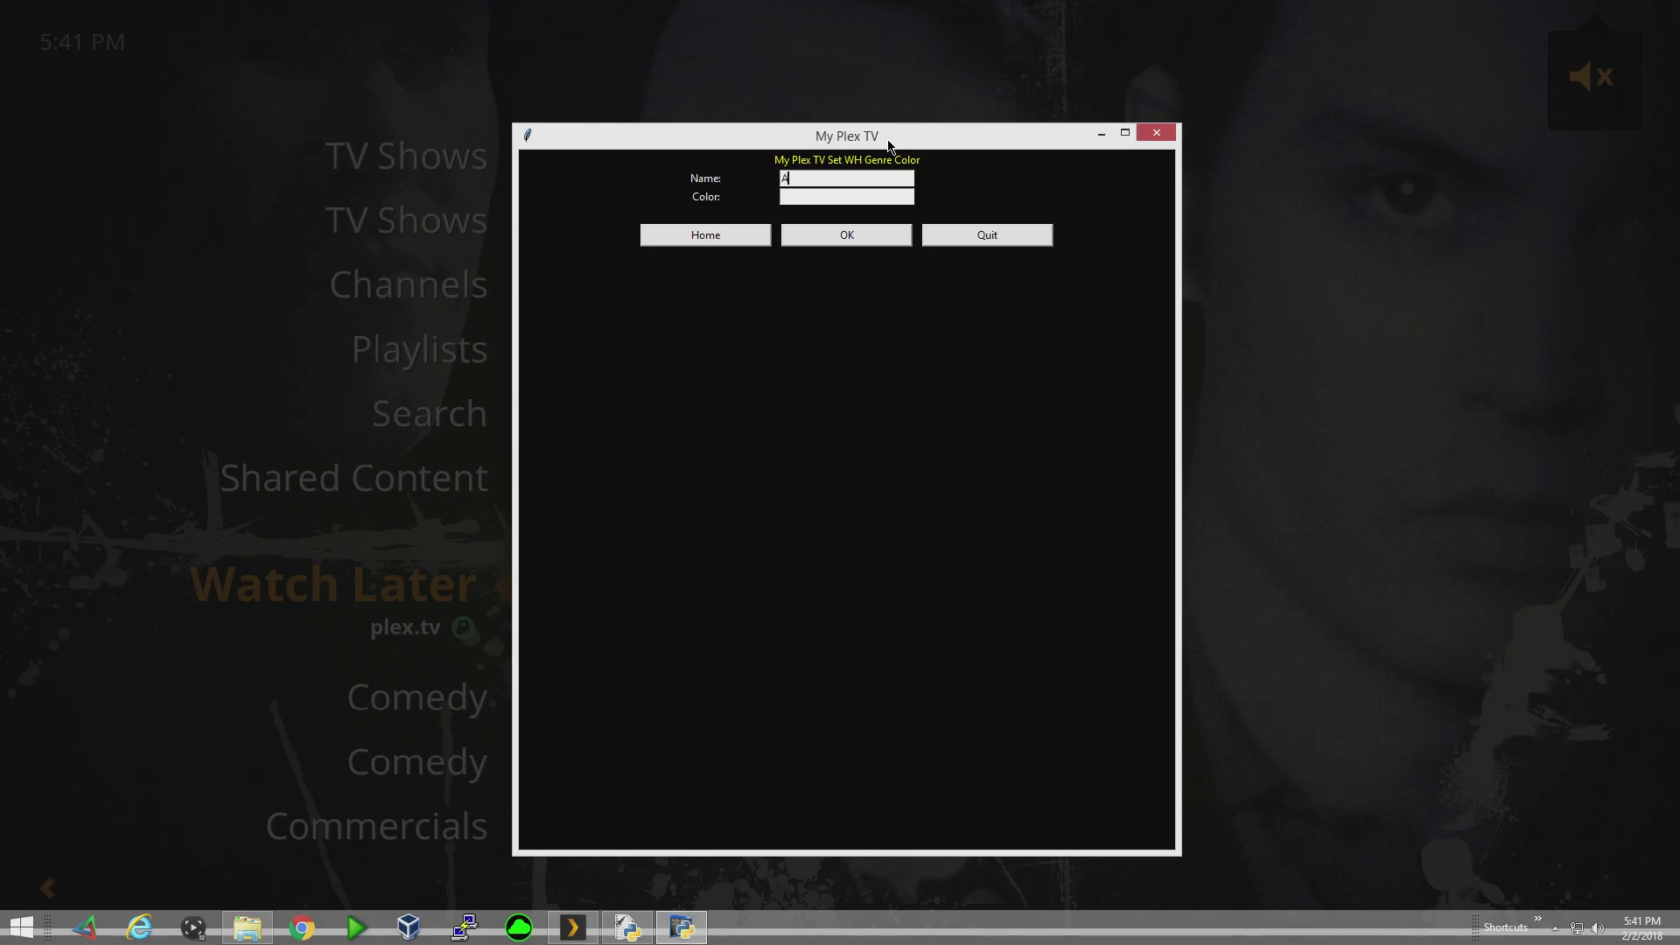
{"action": "type", "text": "Action"}
{"action": "type", "text": "Blu"}
{"action": "type", "text": "e"}
{"action": "left_click", "coordinate": [848, 243]}
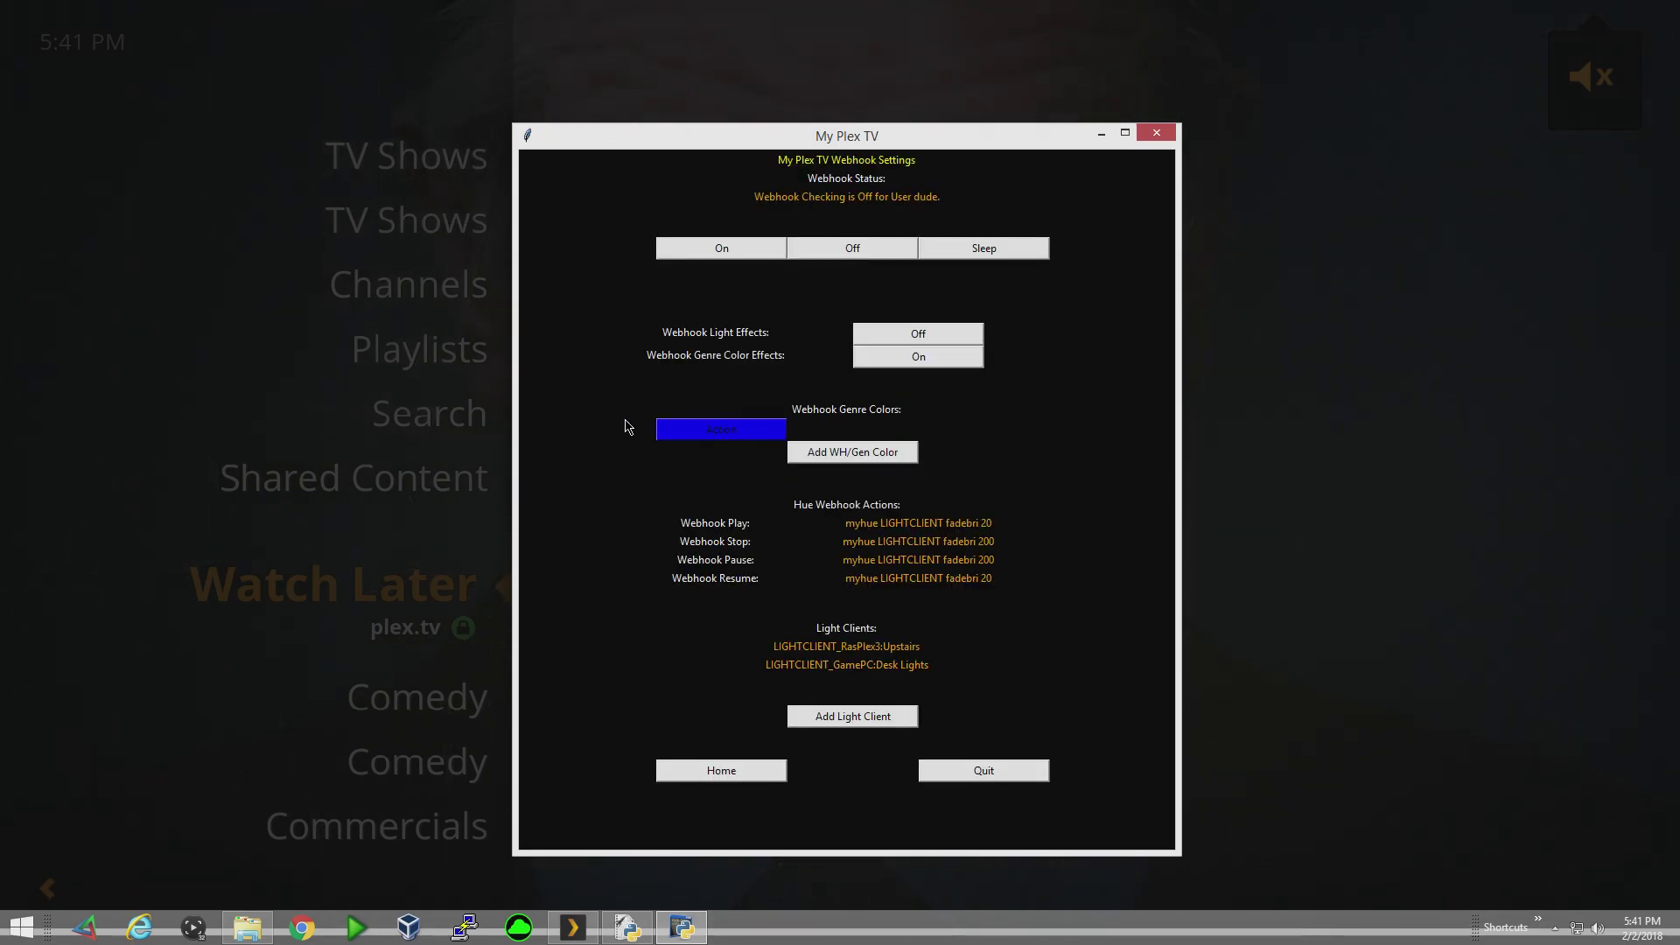
- Add a webhook genre color that assigns Orange to the Drama genre
{"action": "left_click", "coordinate": [882, 462]}
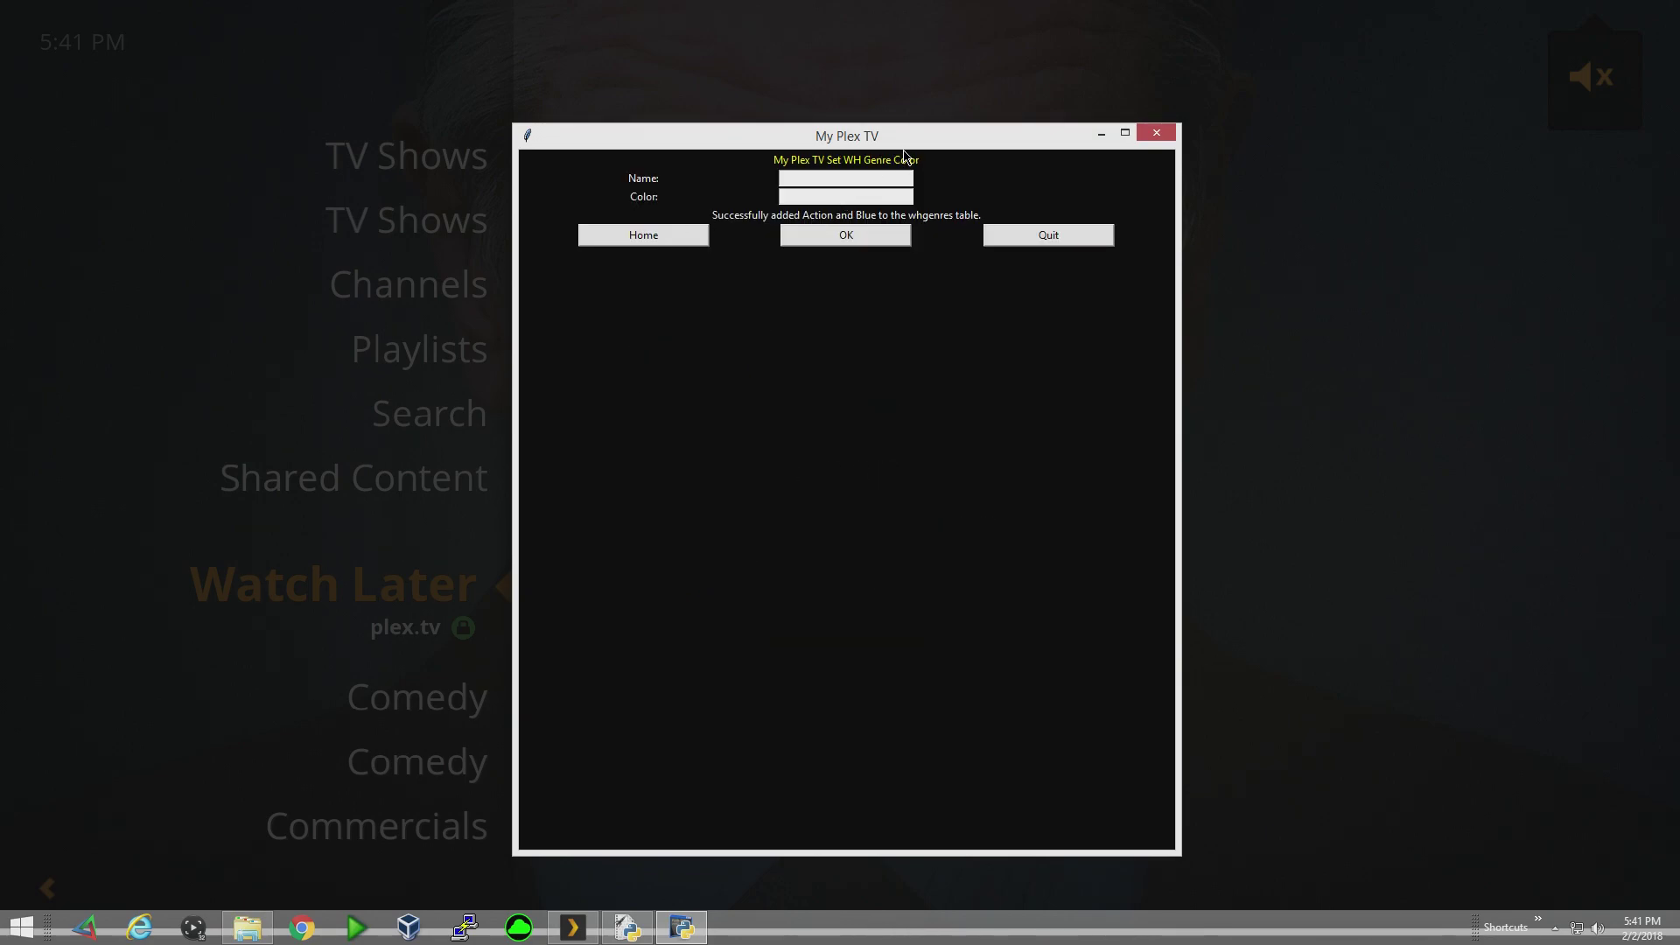
{"action": "type", "text": "Drama"}
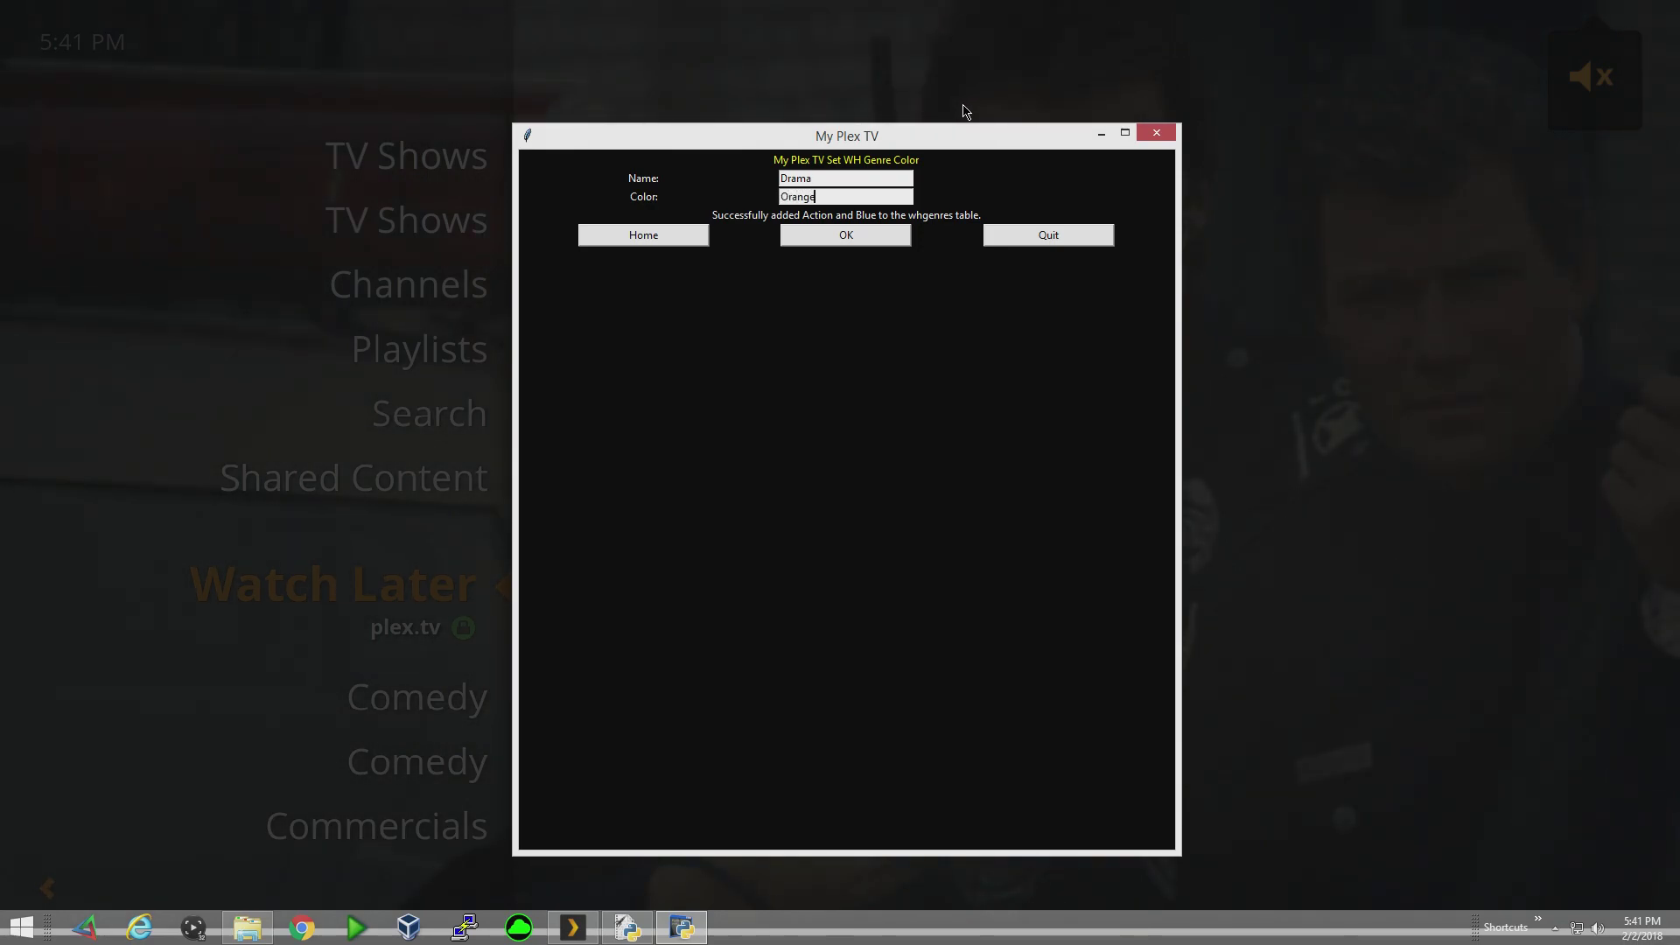
{"action": "left_click", "coordinate": [831, 232]}
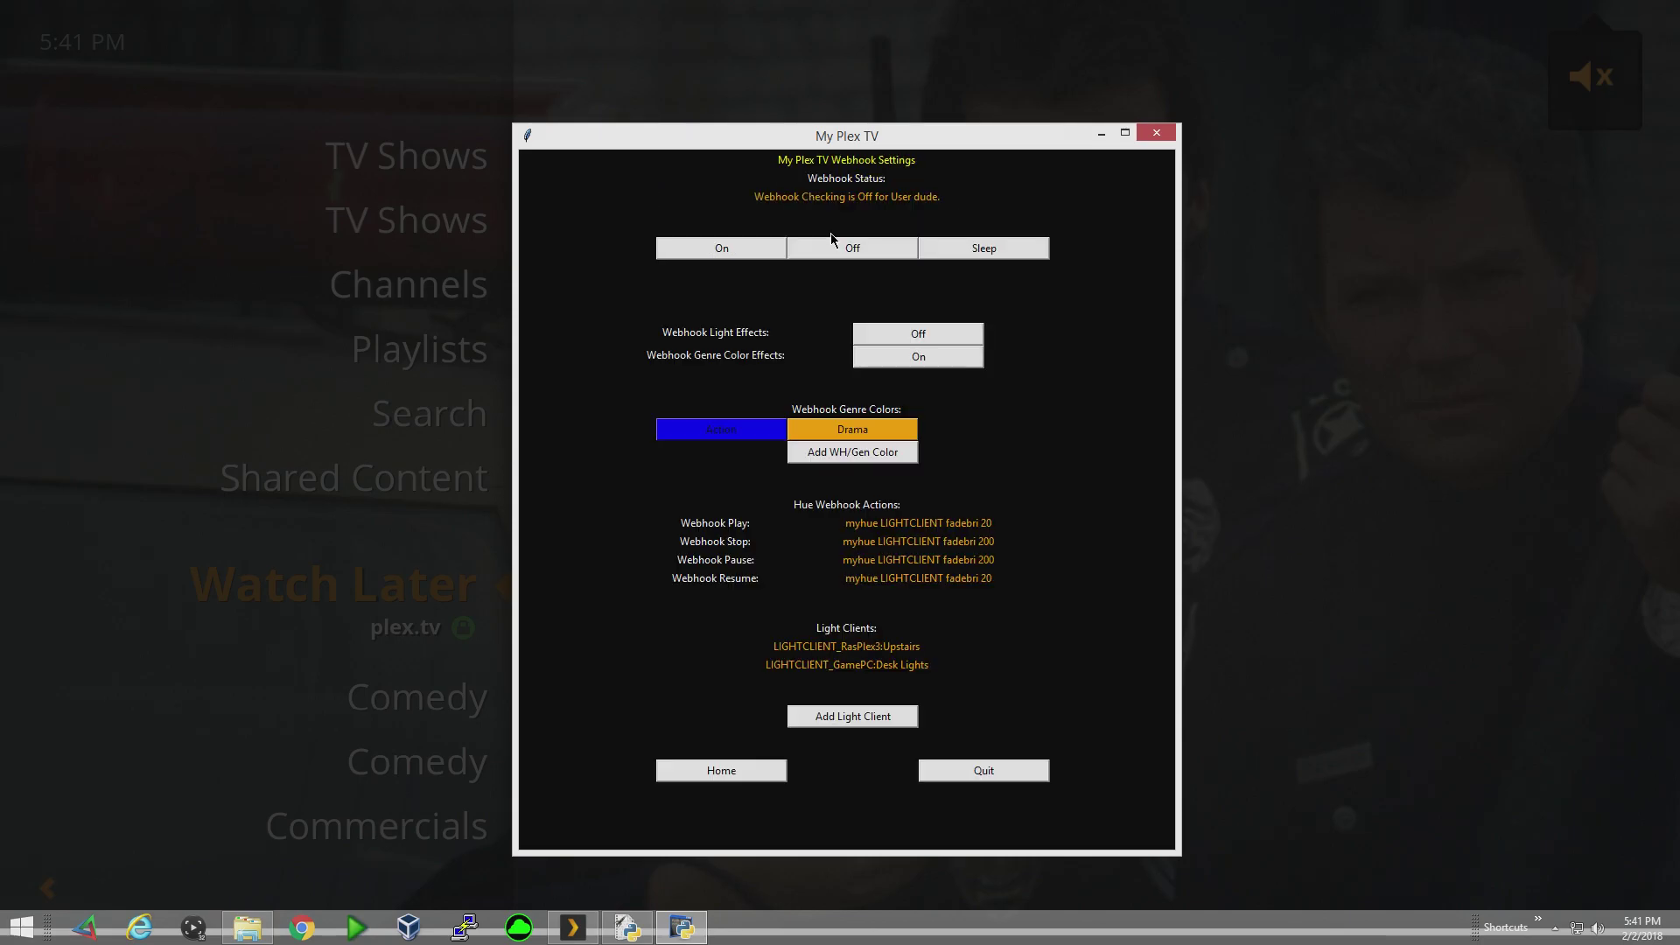
- Add a webhook genre color that assigns Pink to the Comedy genre
{"action": "left_click", "coordinate": [889, 452]}
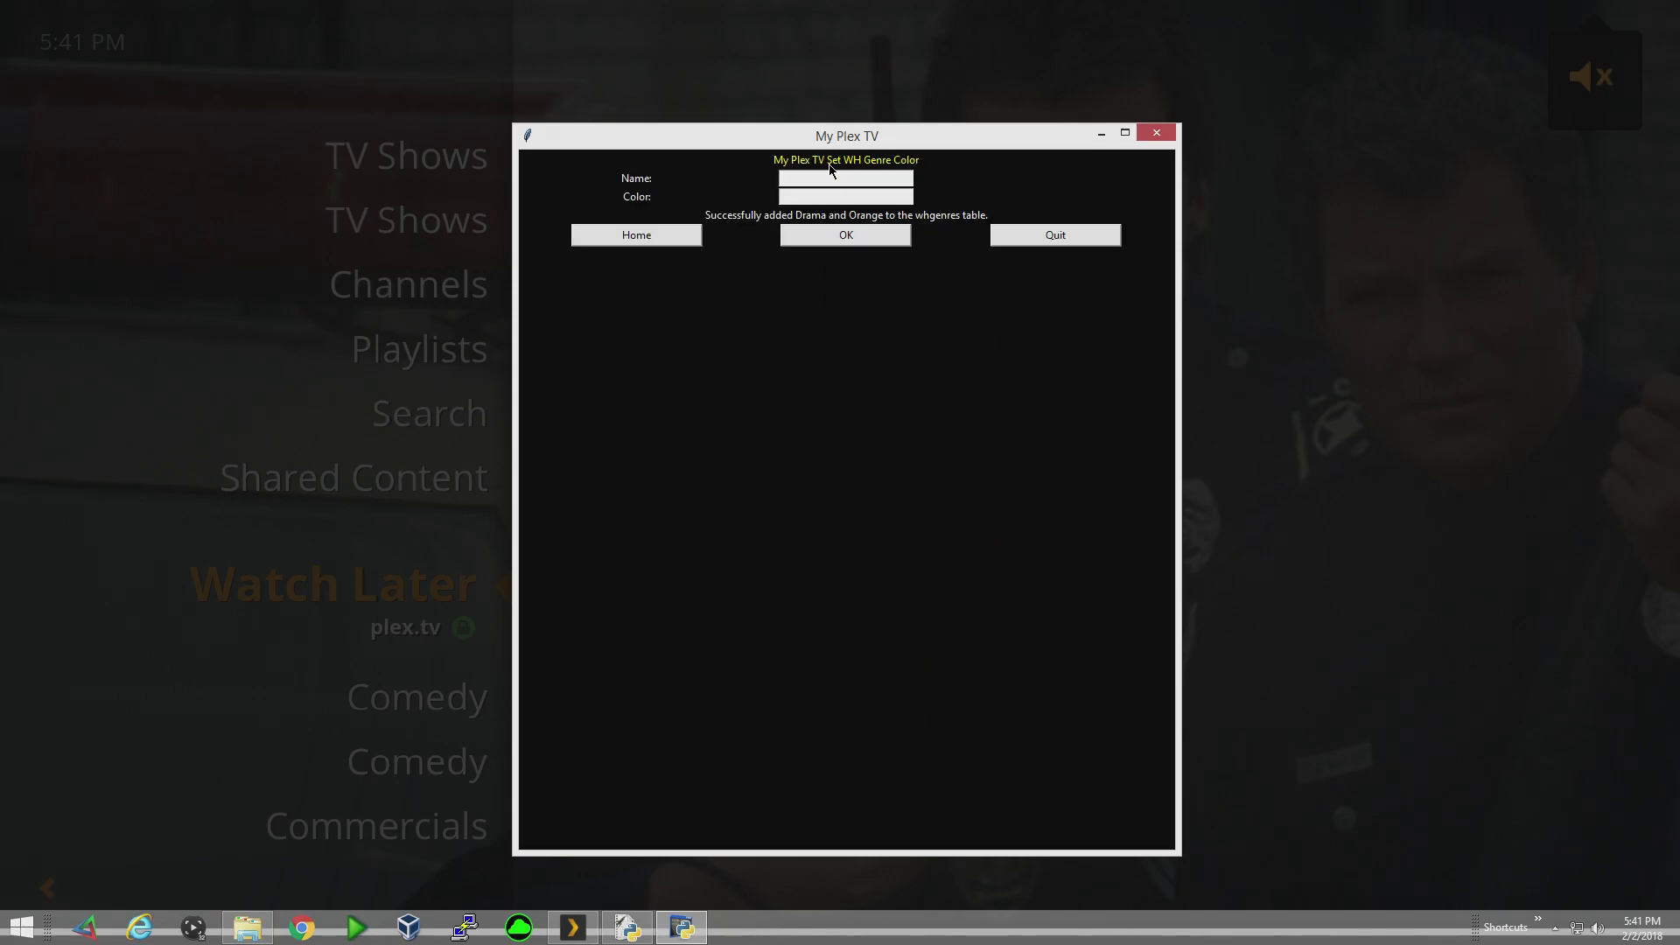
{"action": "left_click", "coordinate": [636, 234]}
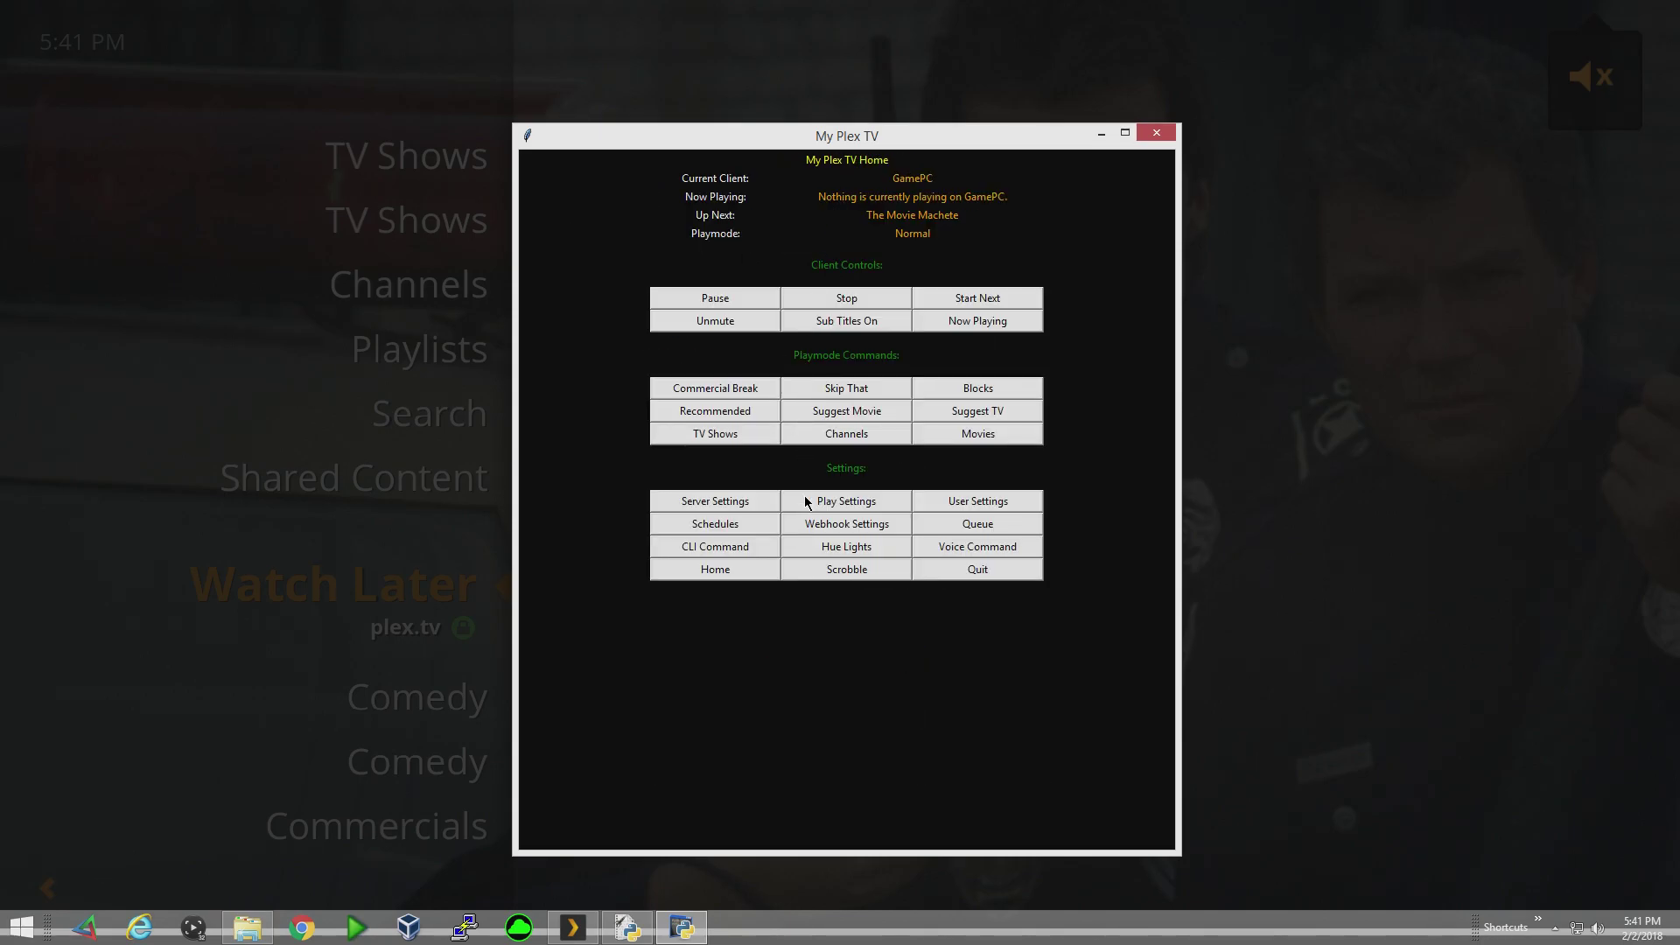
{"action": "left_click", "coordinate": [883, 522]}
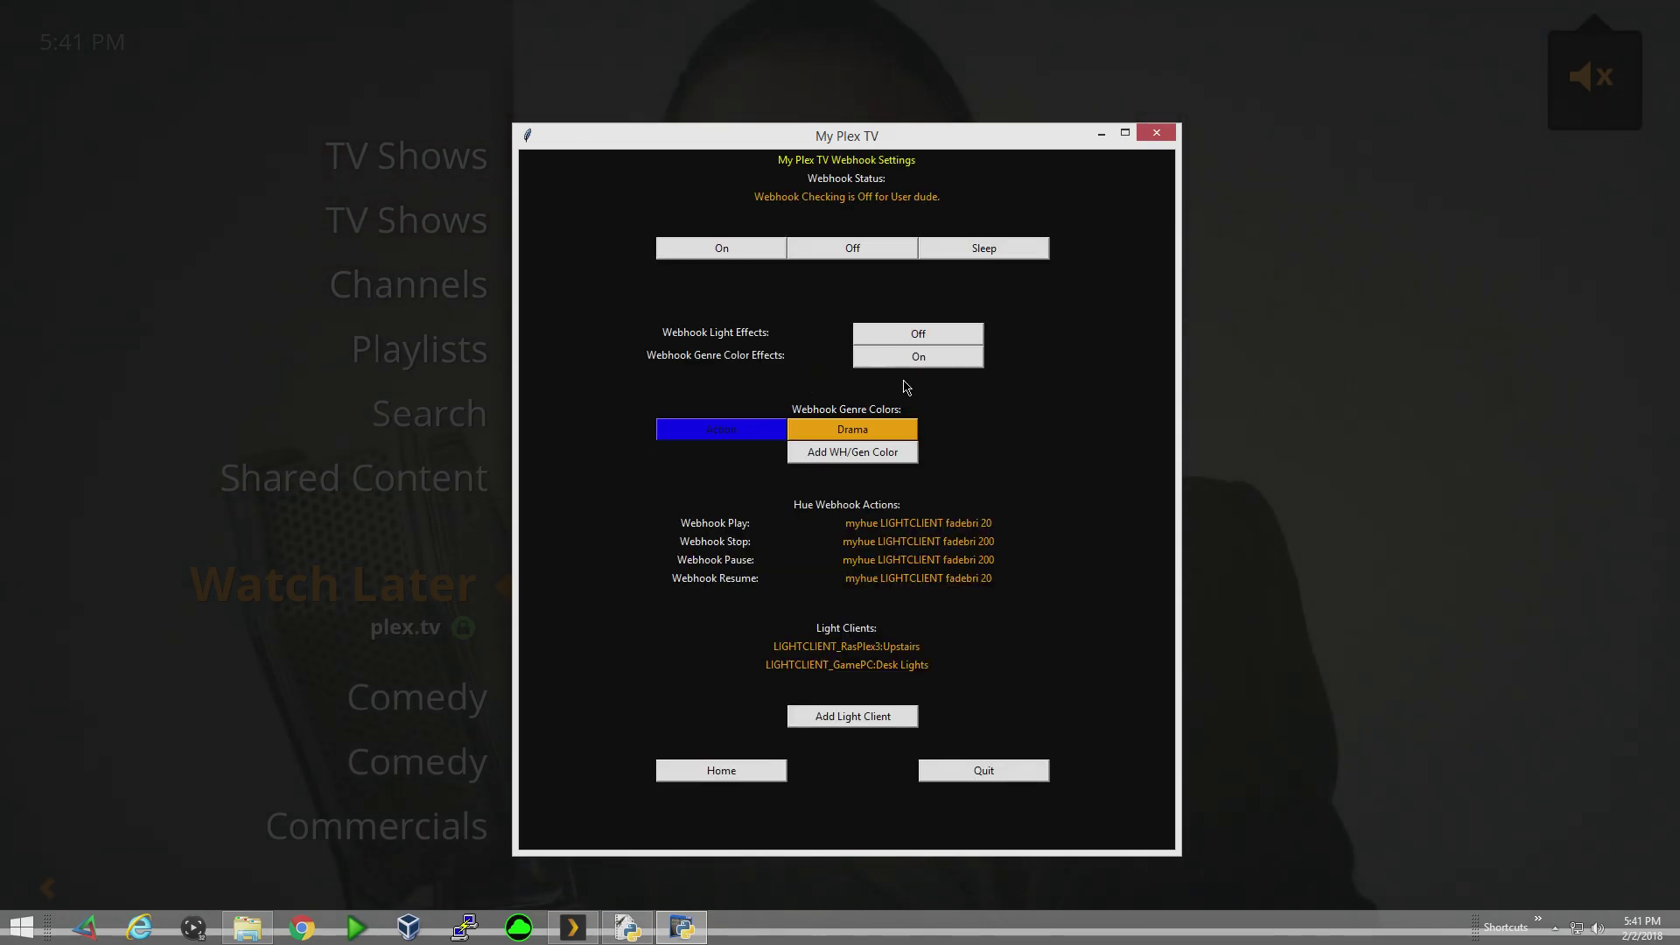
{"action": "left_click", "coordinate": [900, 457]}
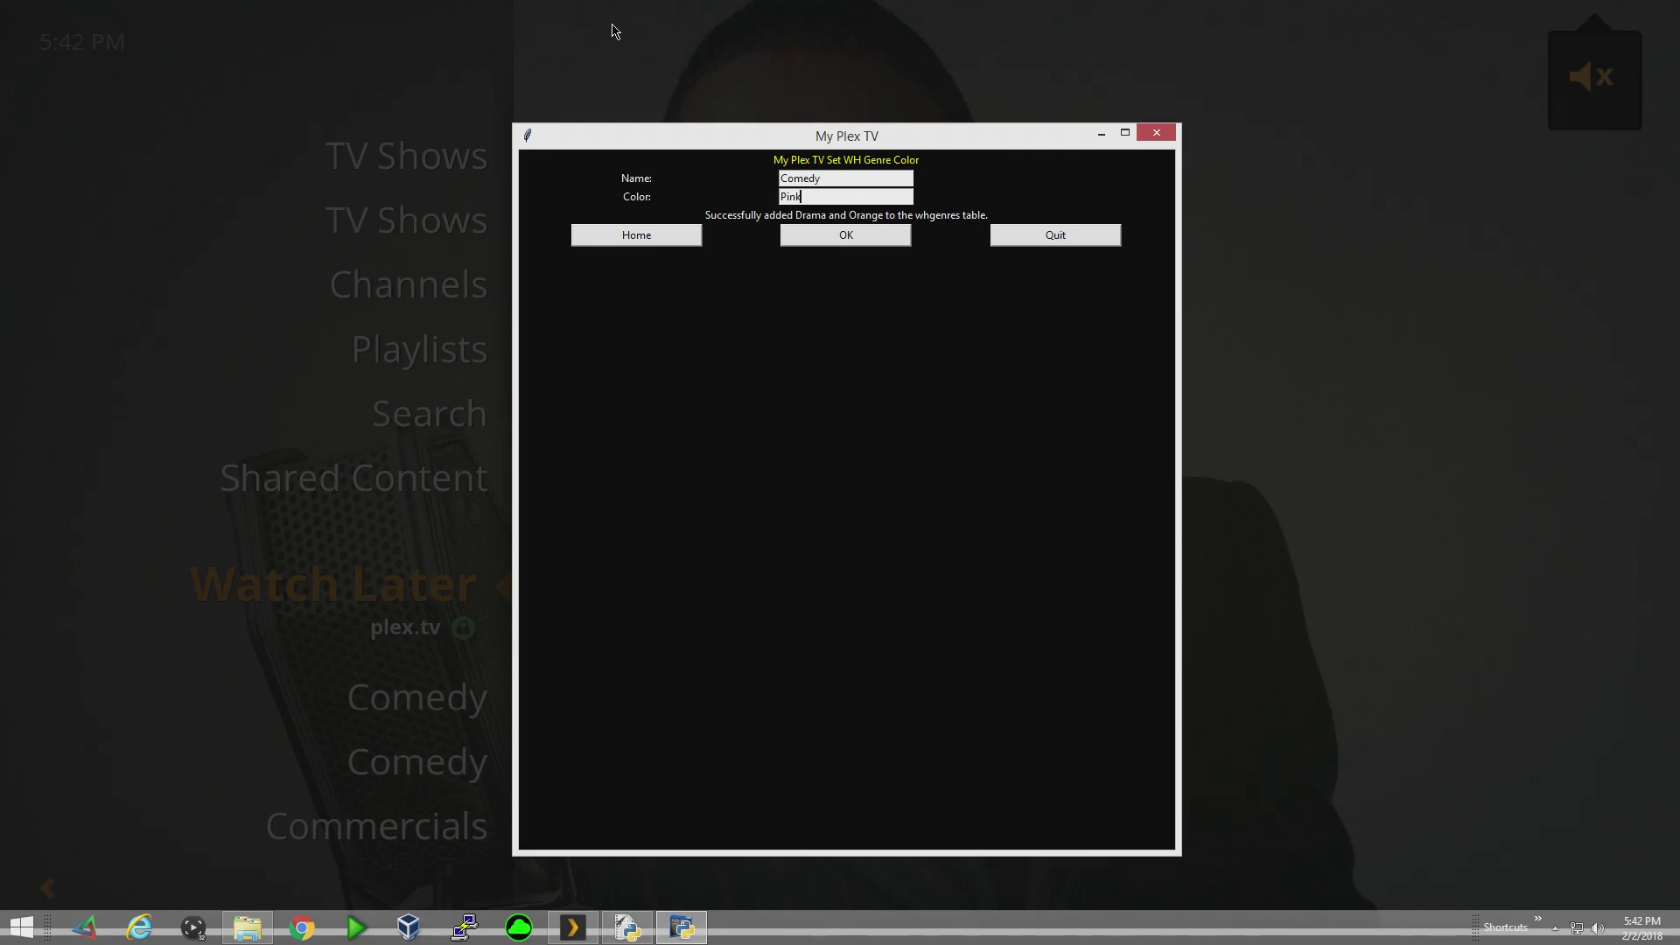
{"action": "left_click", "coordinate": [869, 232]}
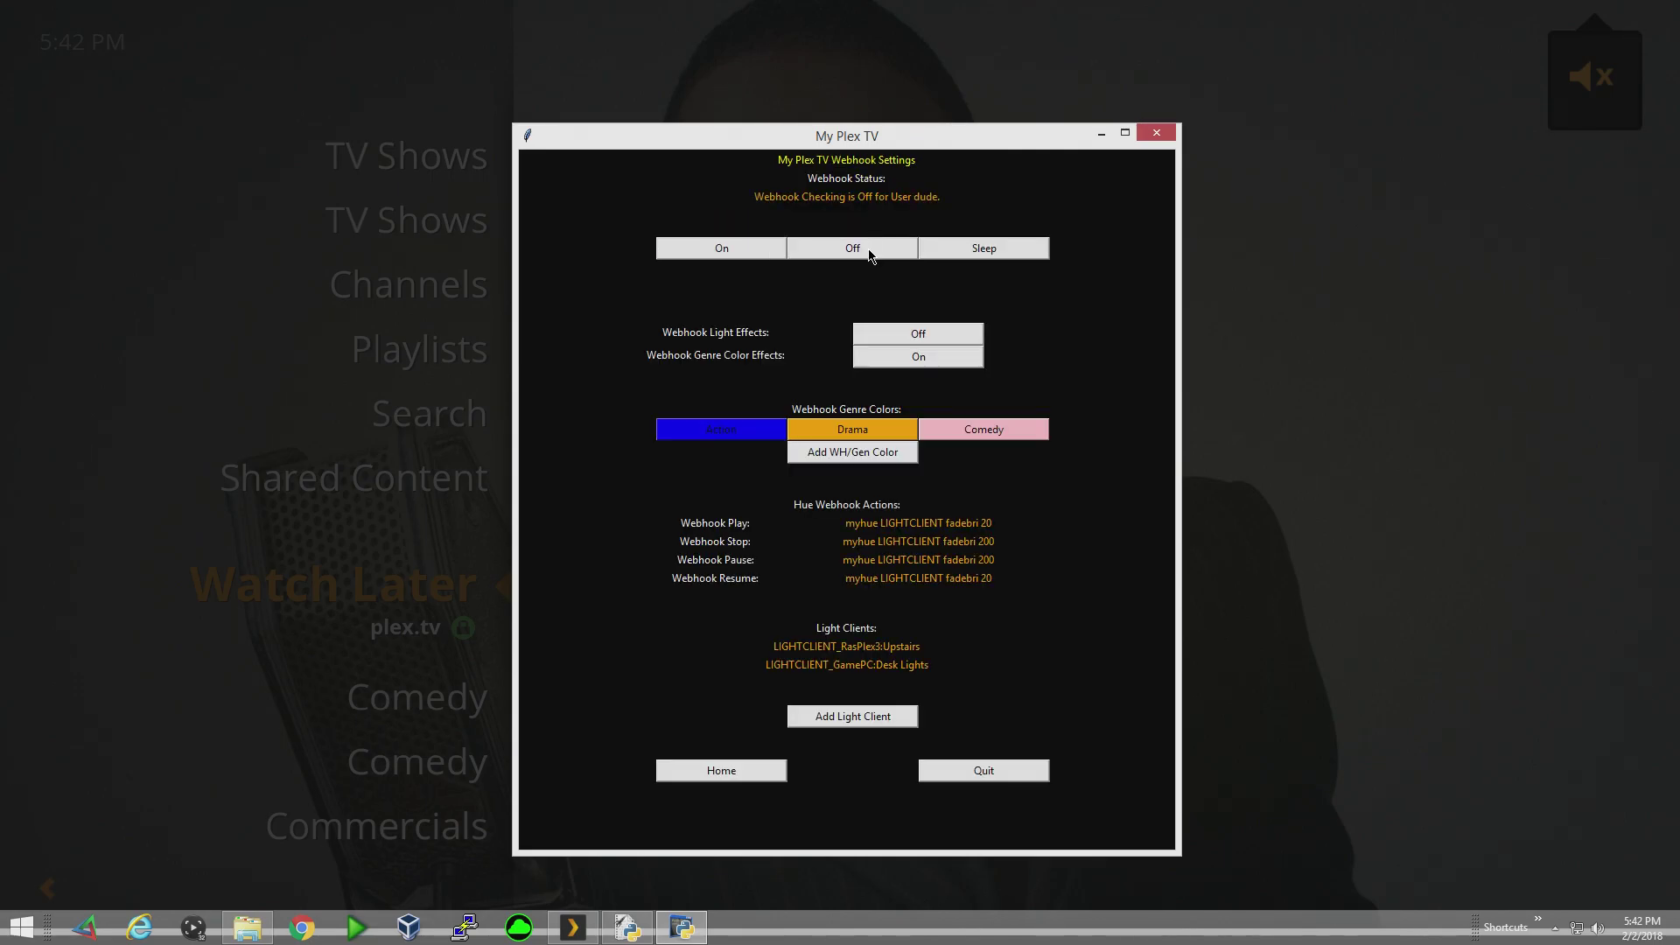
- Add a webhook genre color that assigns Green to the Sci-Fi genre
{"action": "left_click", "coordinate": [833, 454]}
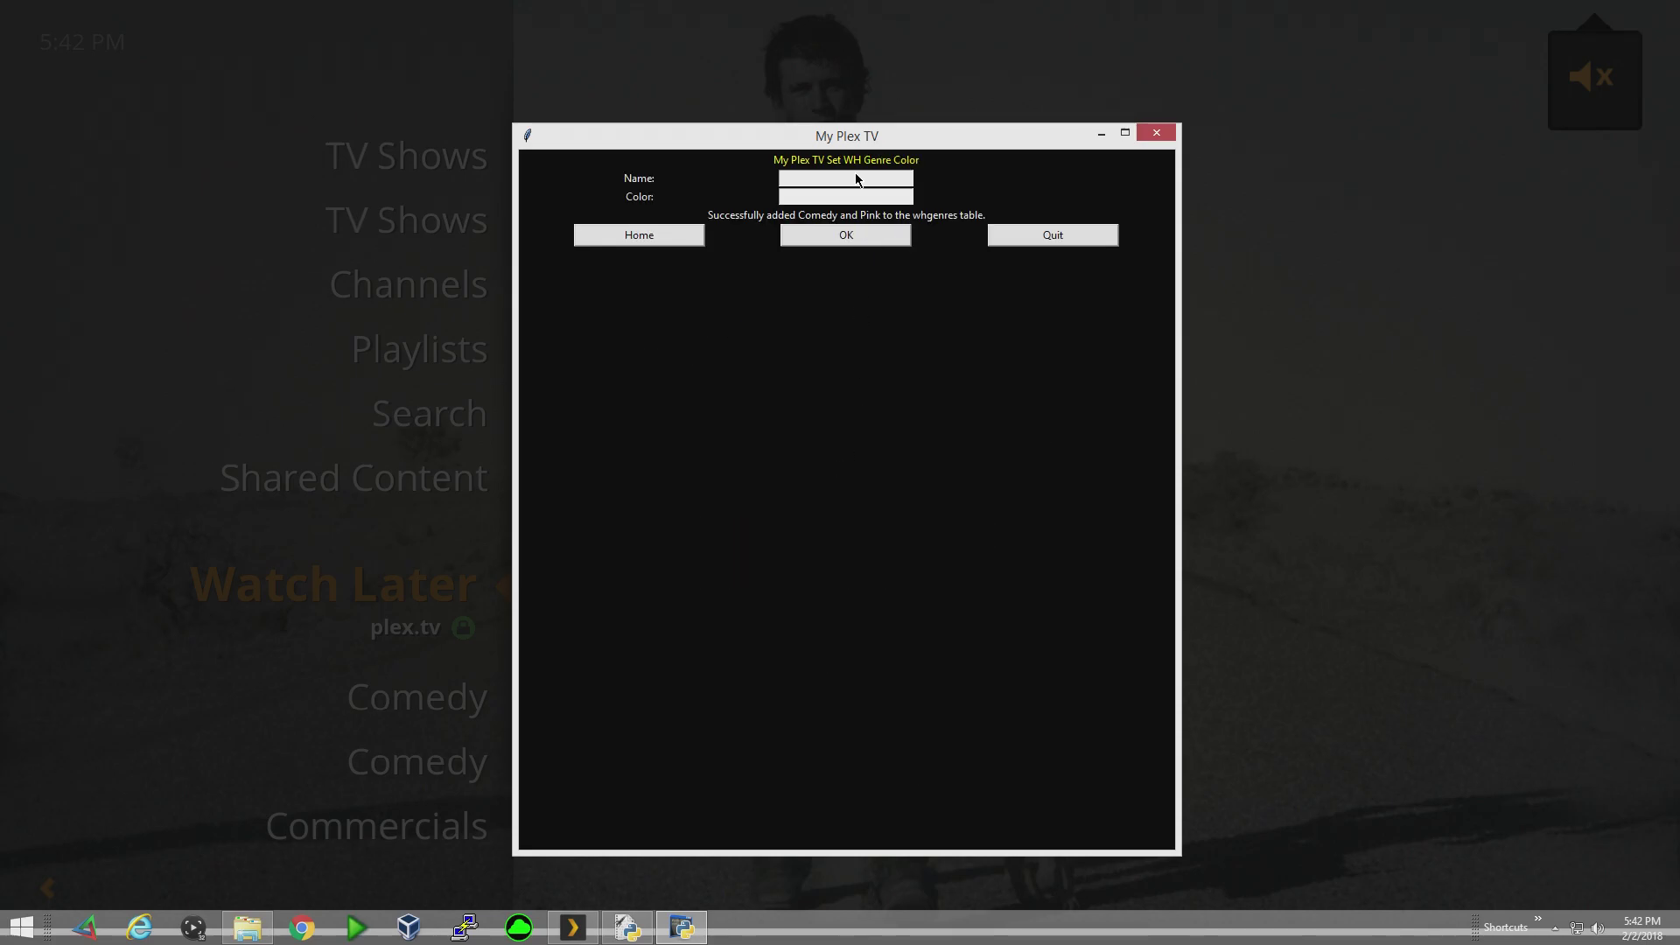
{"action": "left_click", "coordinate": [846, 235]}
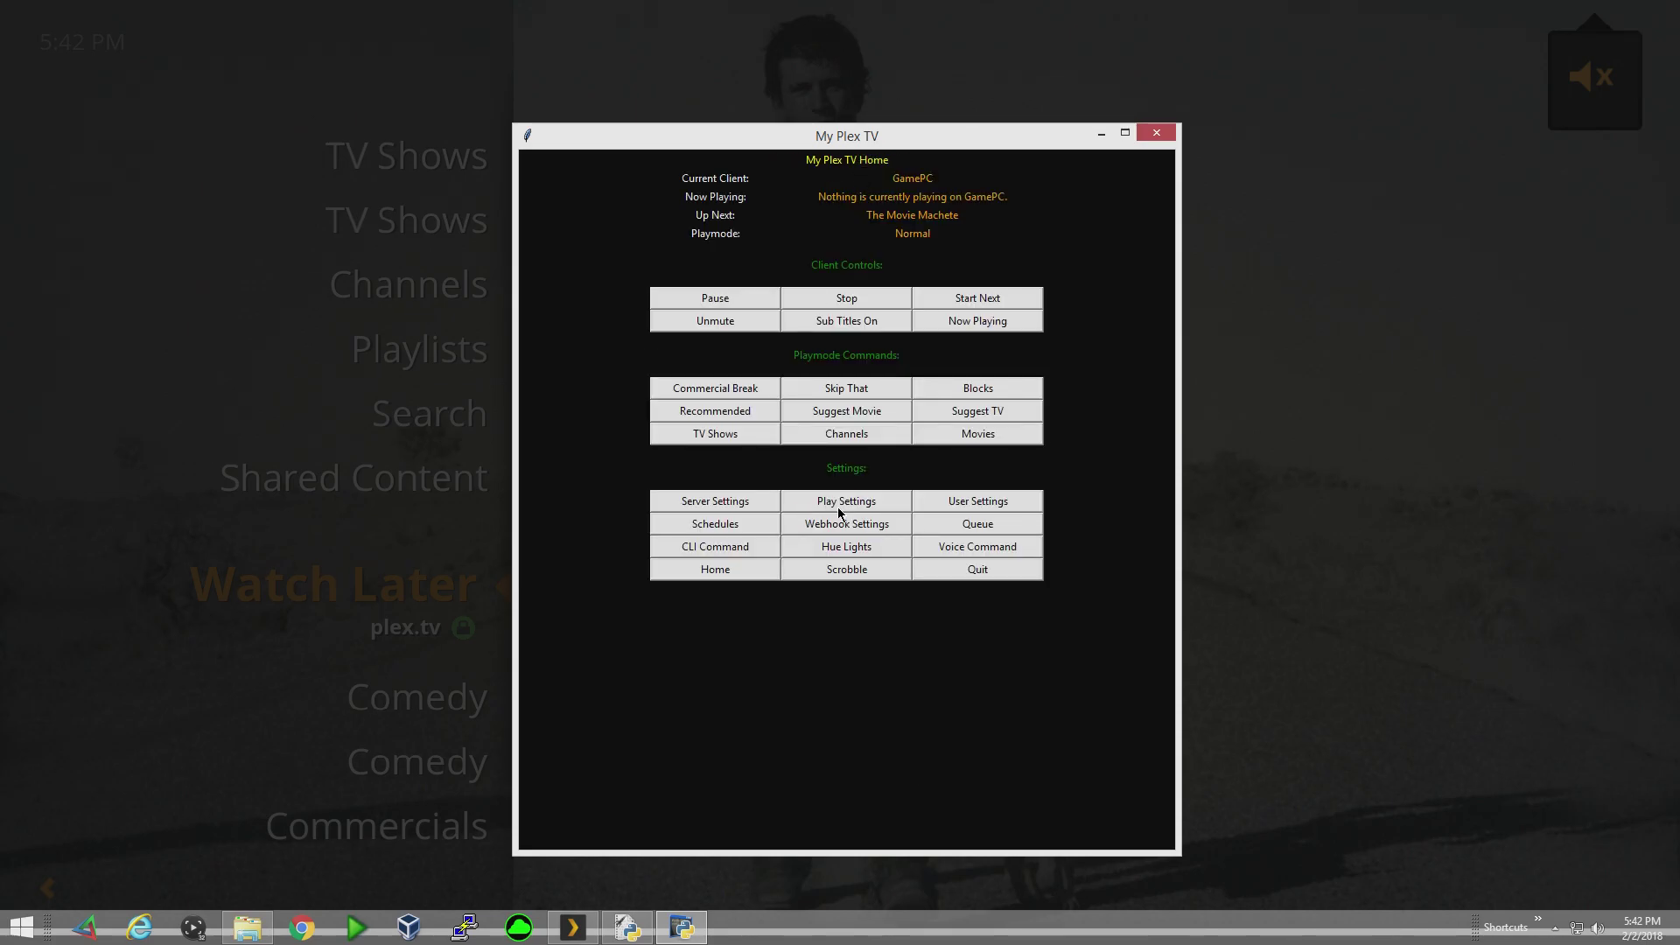
{"action": "left_click", "coordinate": [796, 525]}
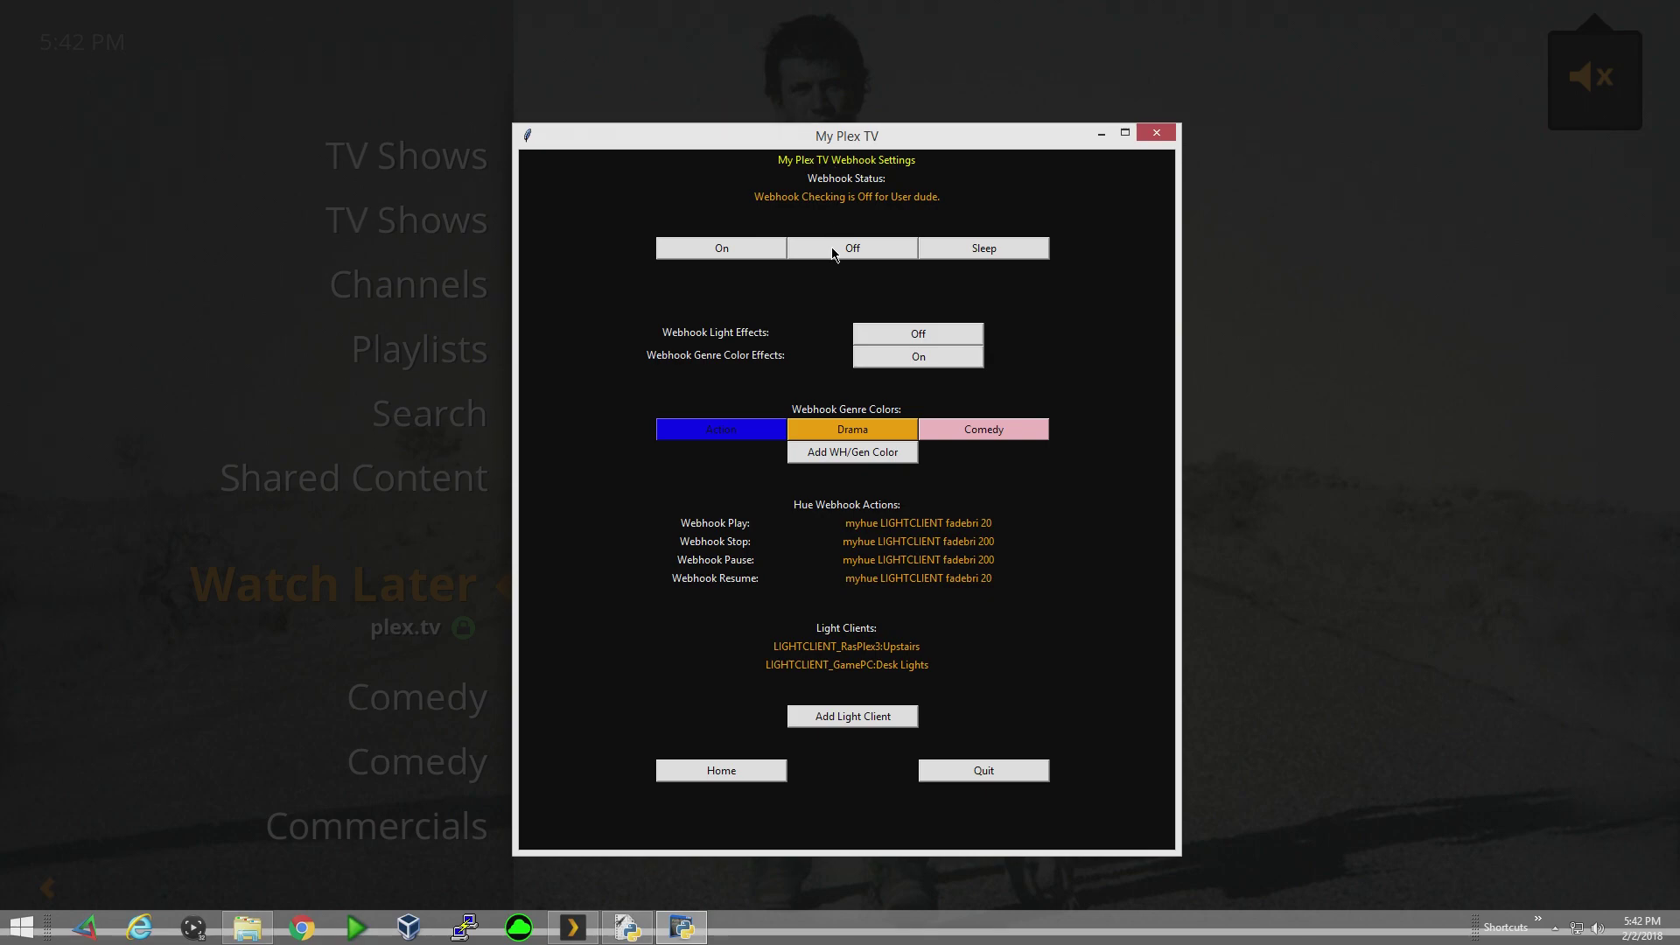
{"action": "left_click", "coordinate": [828, 460]}
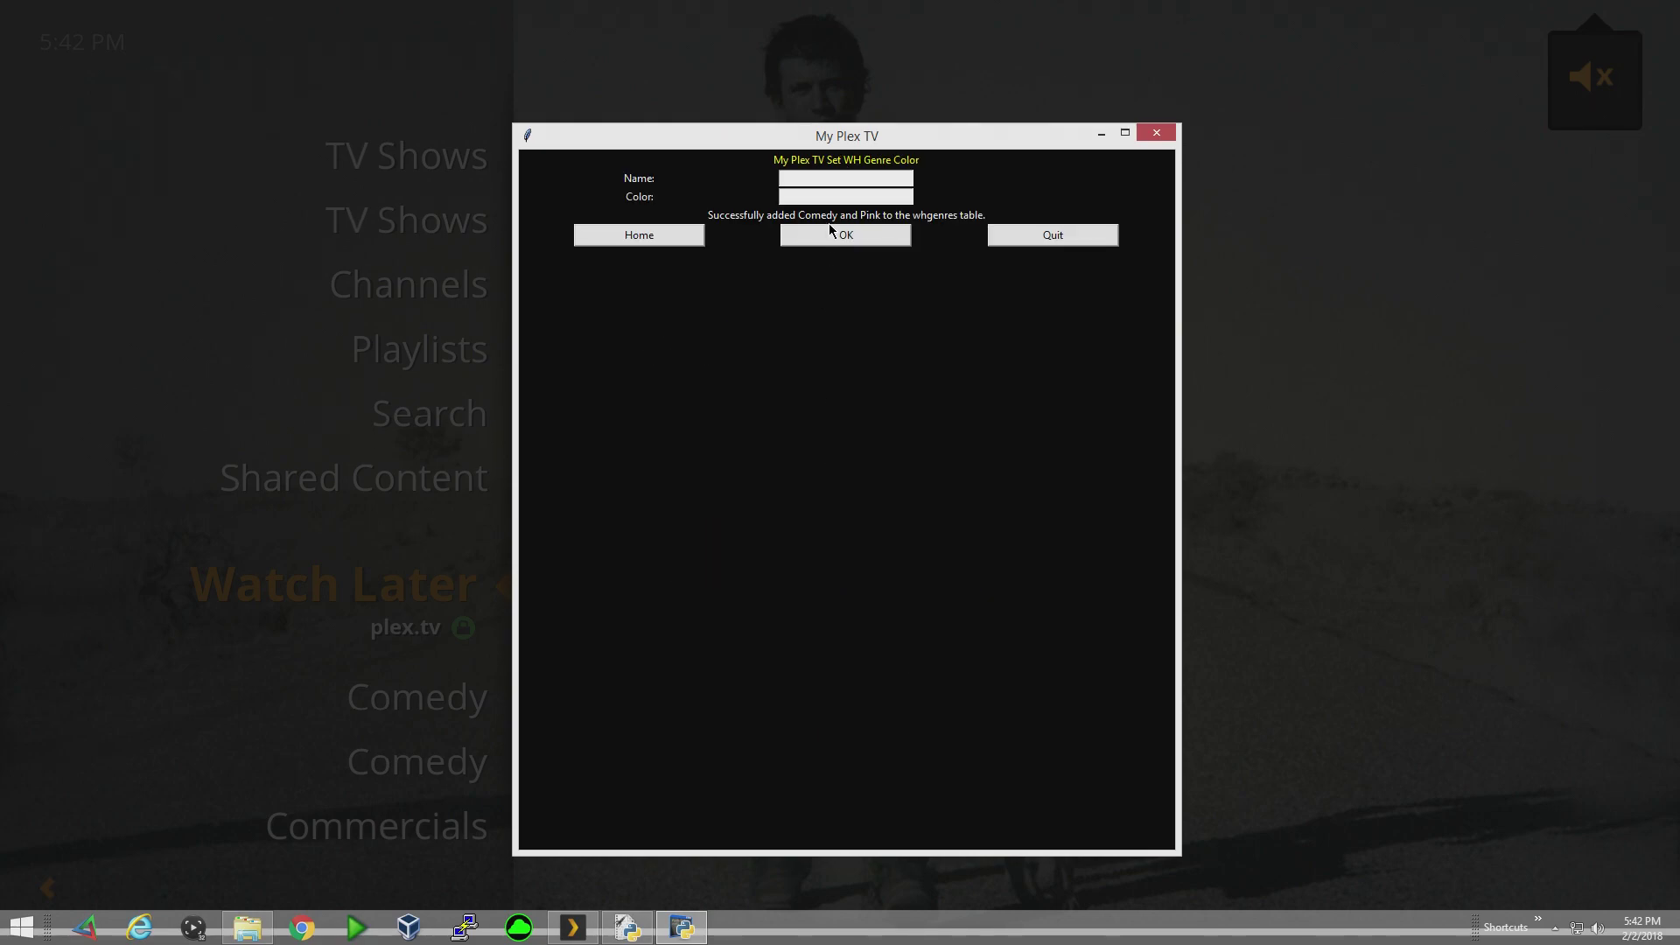
{"action": "left_click", "coordinate": [791, 184]}
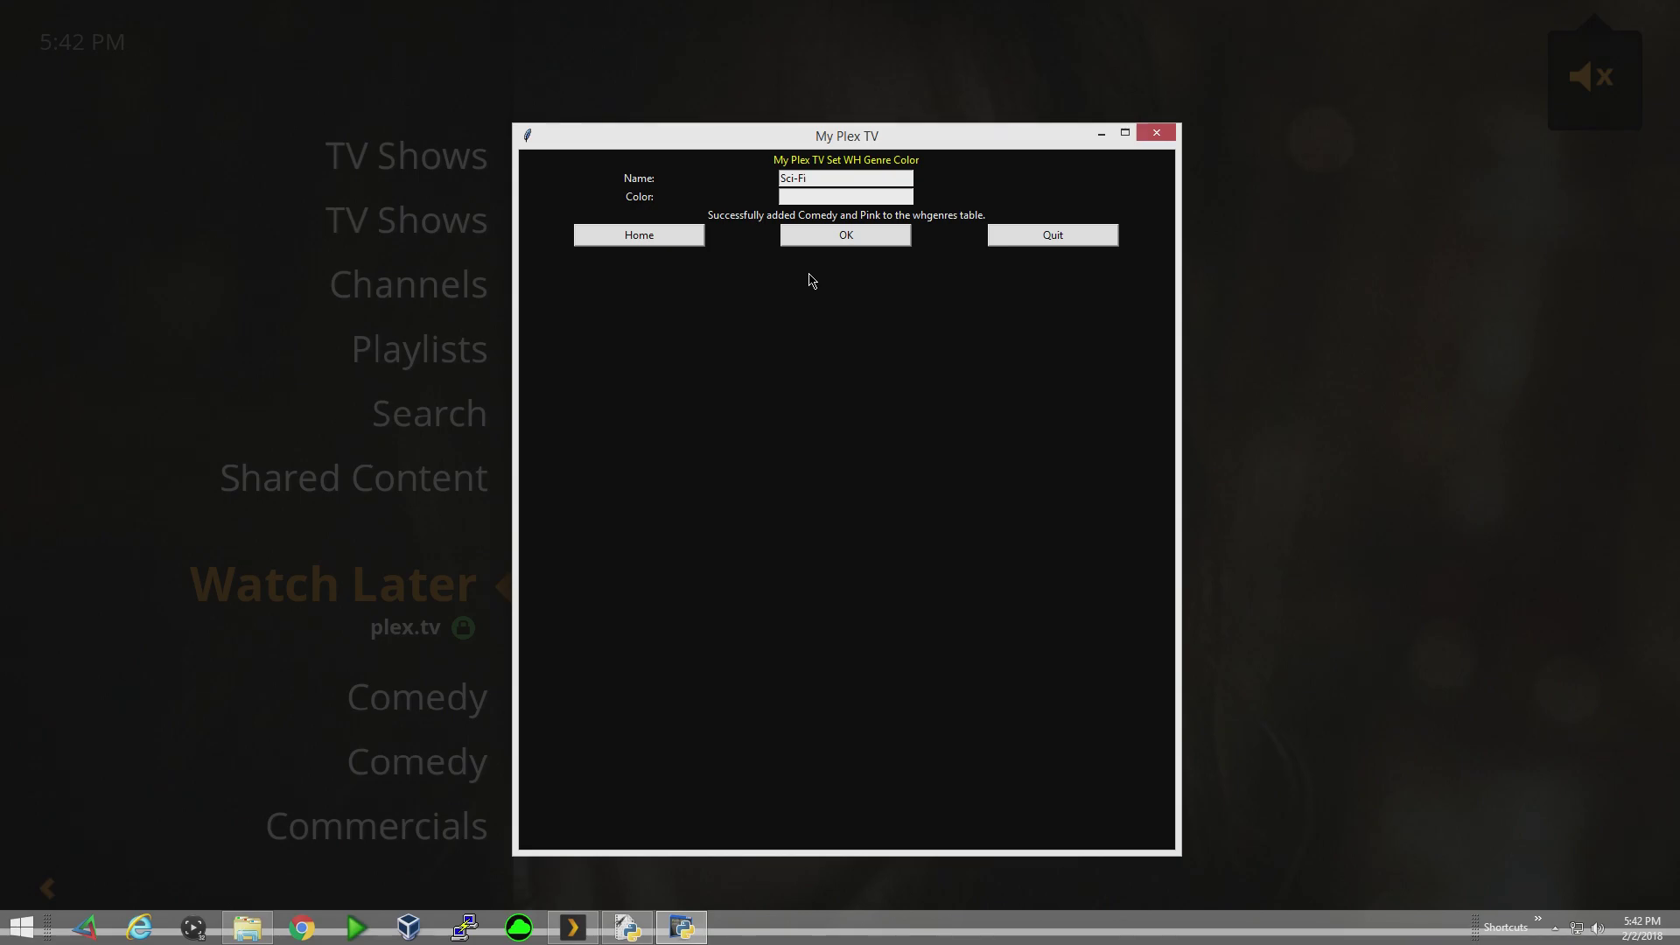
{"action": "type", "text": "Green"}
{"action": "left_click", "coordinate": [821, 237]}
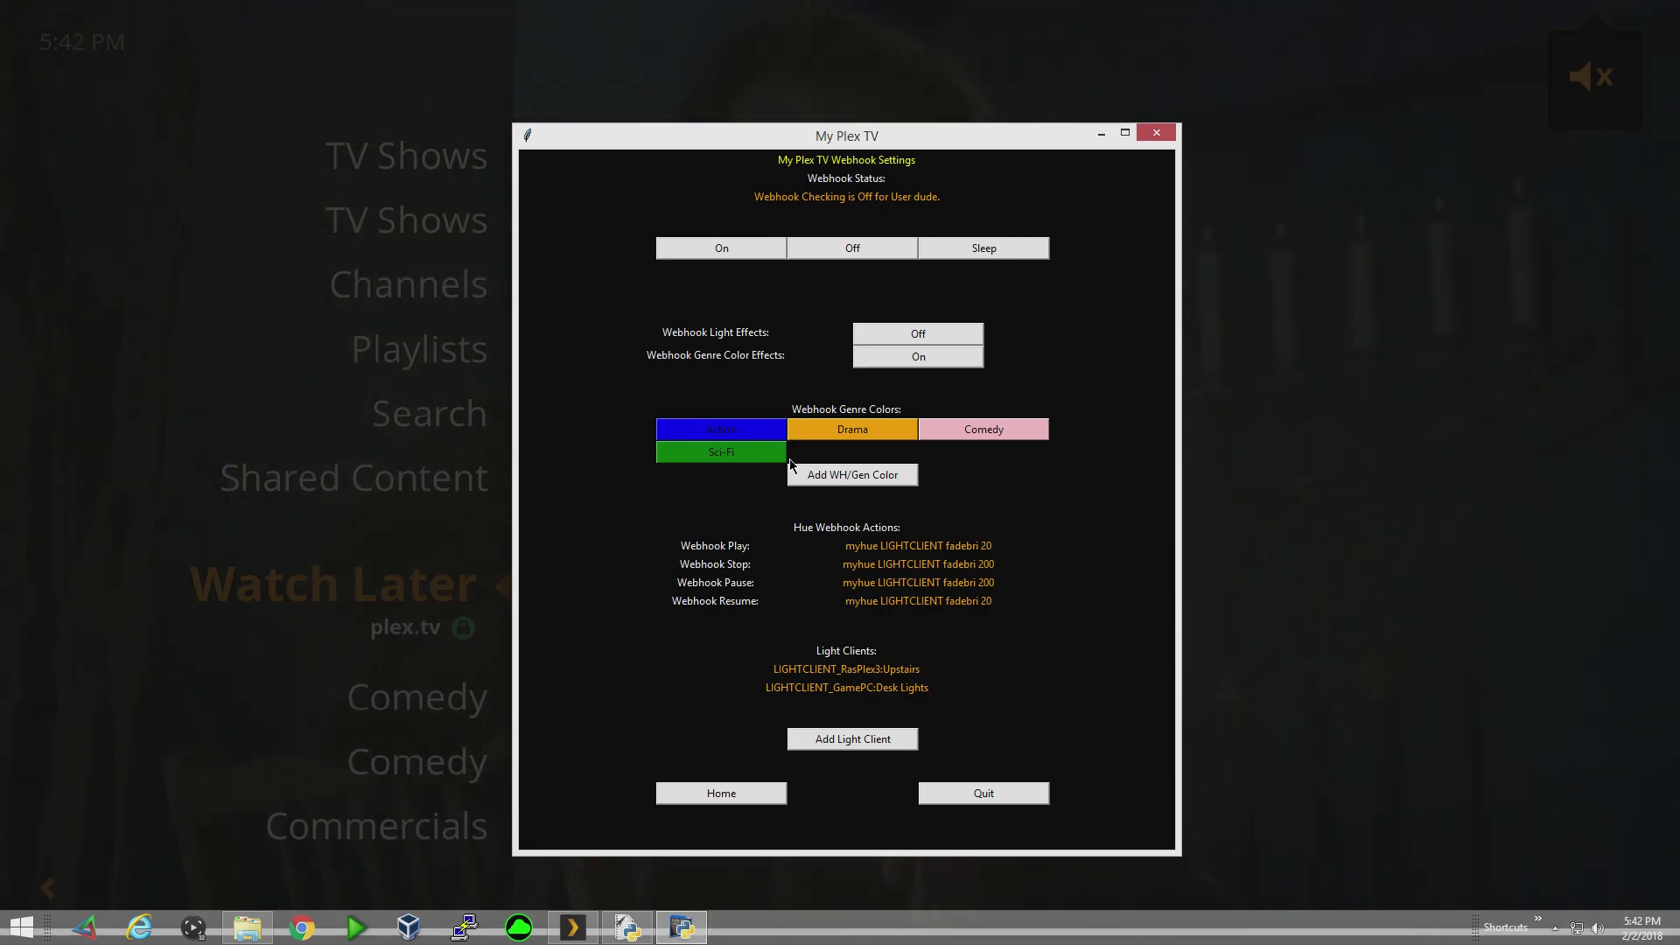
- Add a webhook genre color that assigns Orange to the Thriller genre
{"action": "left_click", "coordinate": [854, 480]}
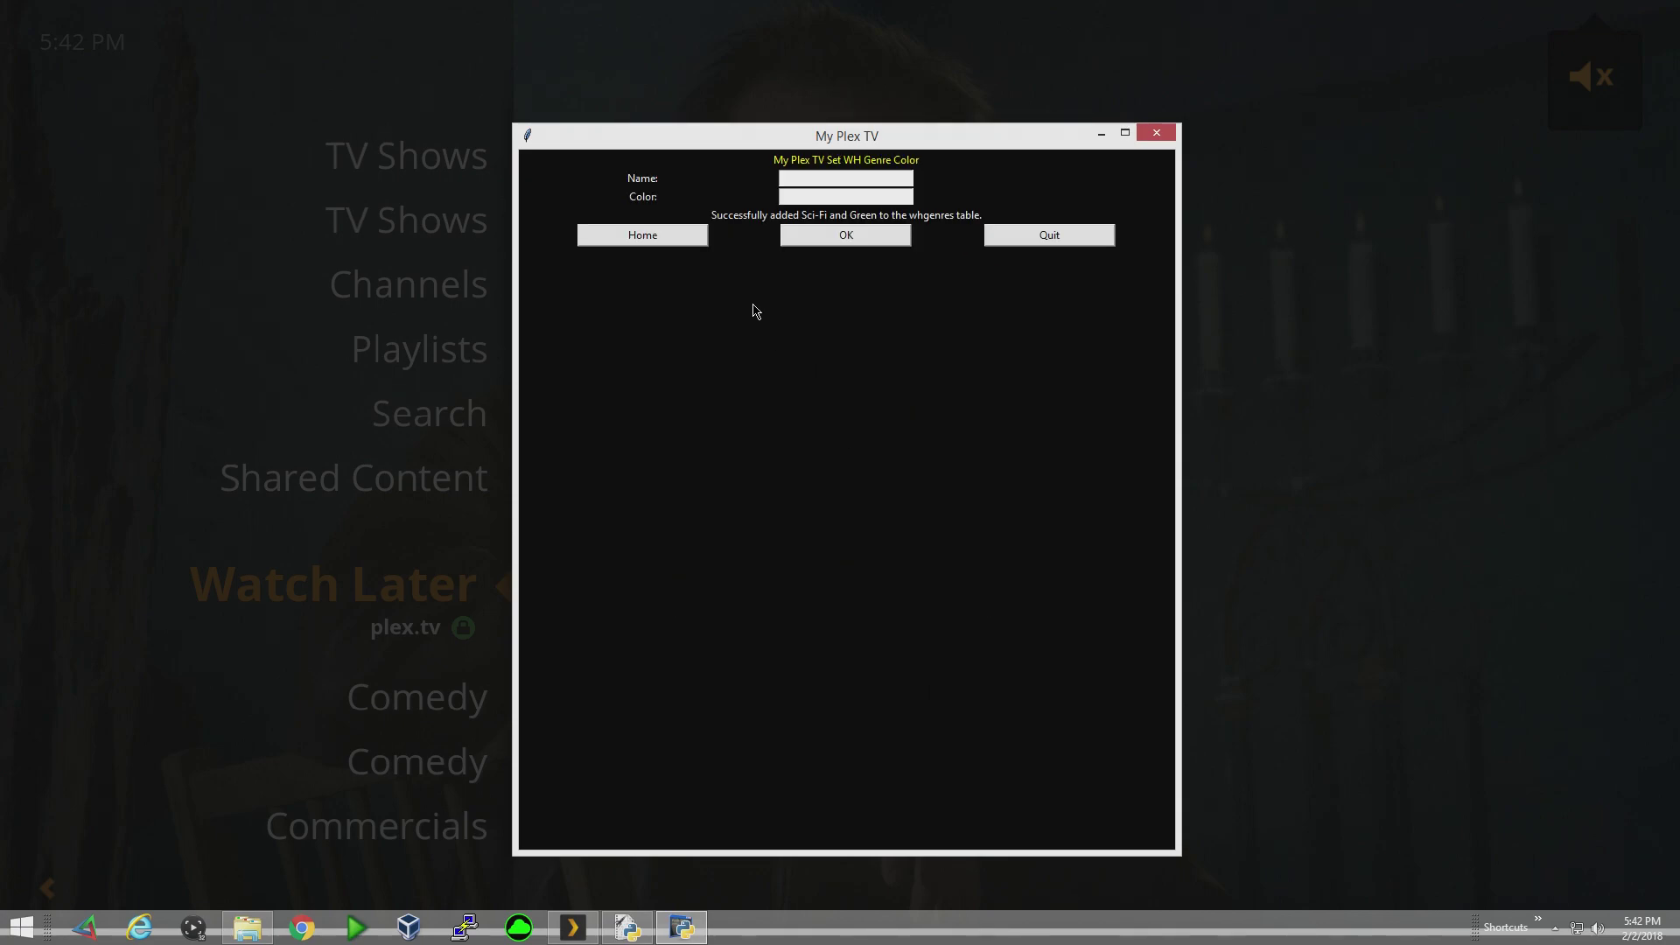
{"action": "left_click", "coordinate": [855, 198]}
{"action": "type", "text": "O"}
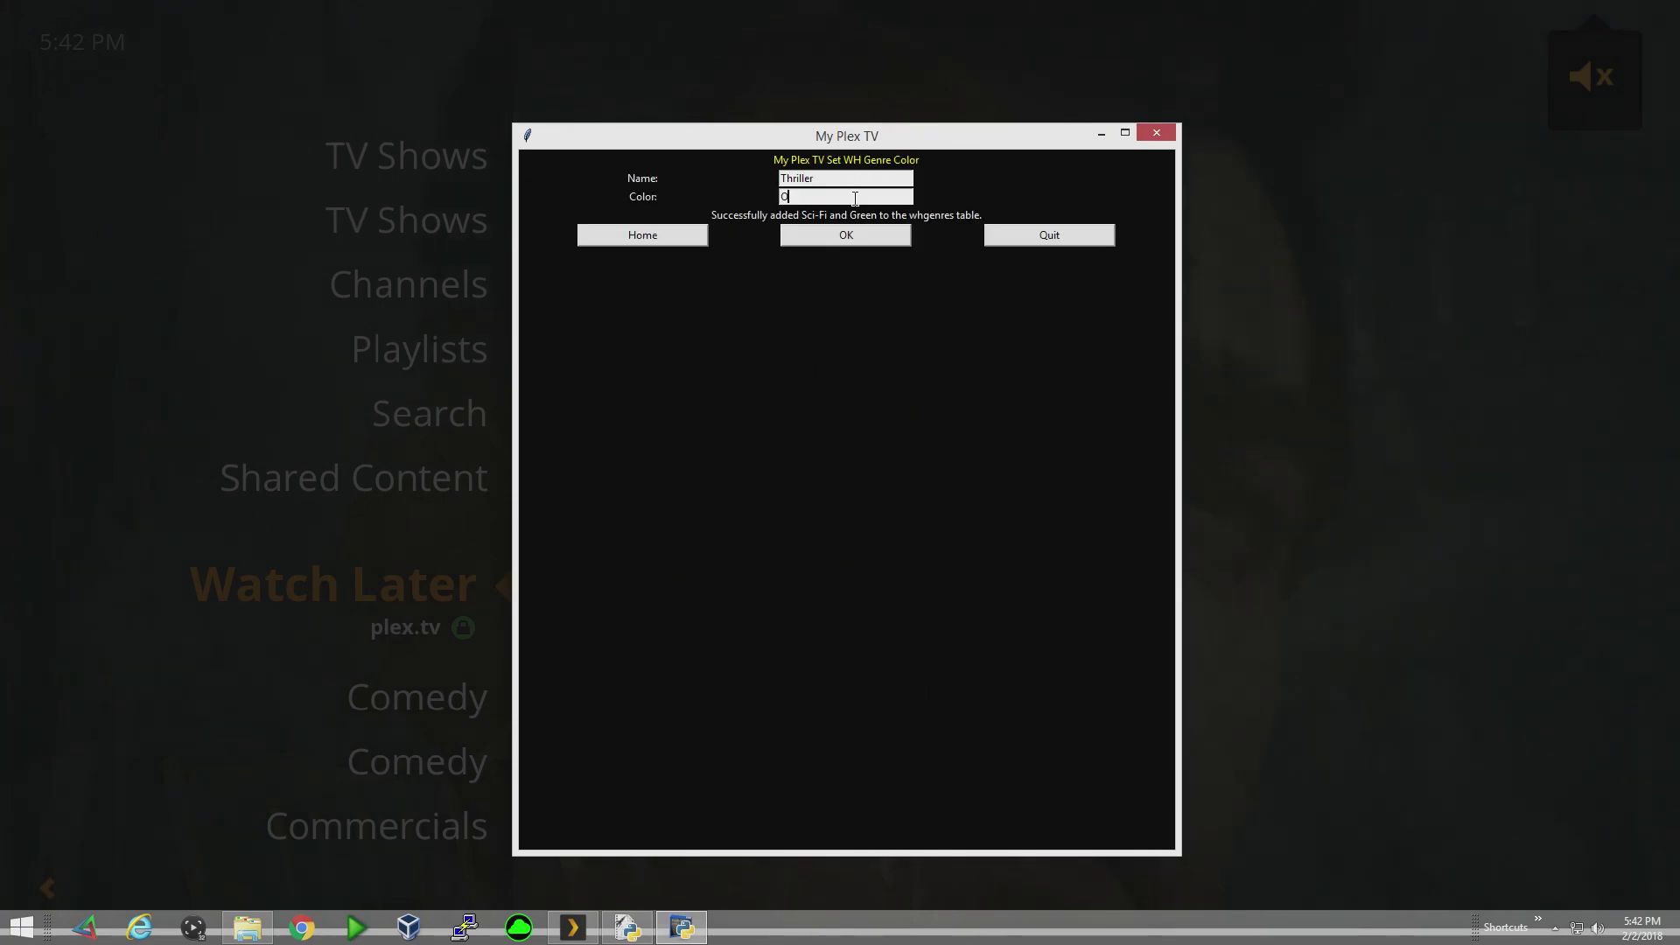
{"action": "type", "text": "ranghe"}
{"action": "left_click", "coordinate": [879, 238]}
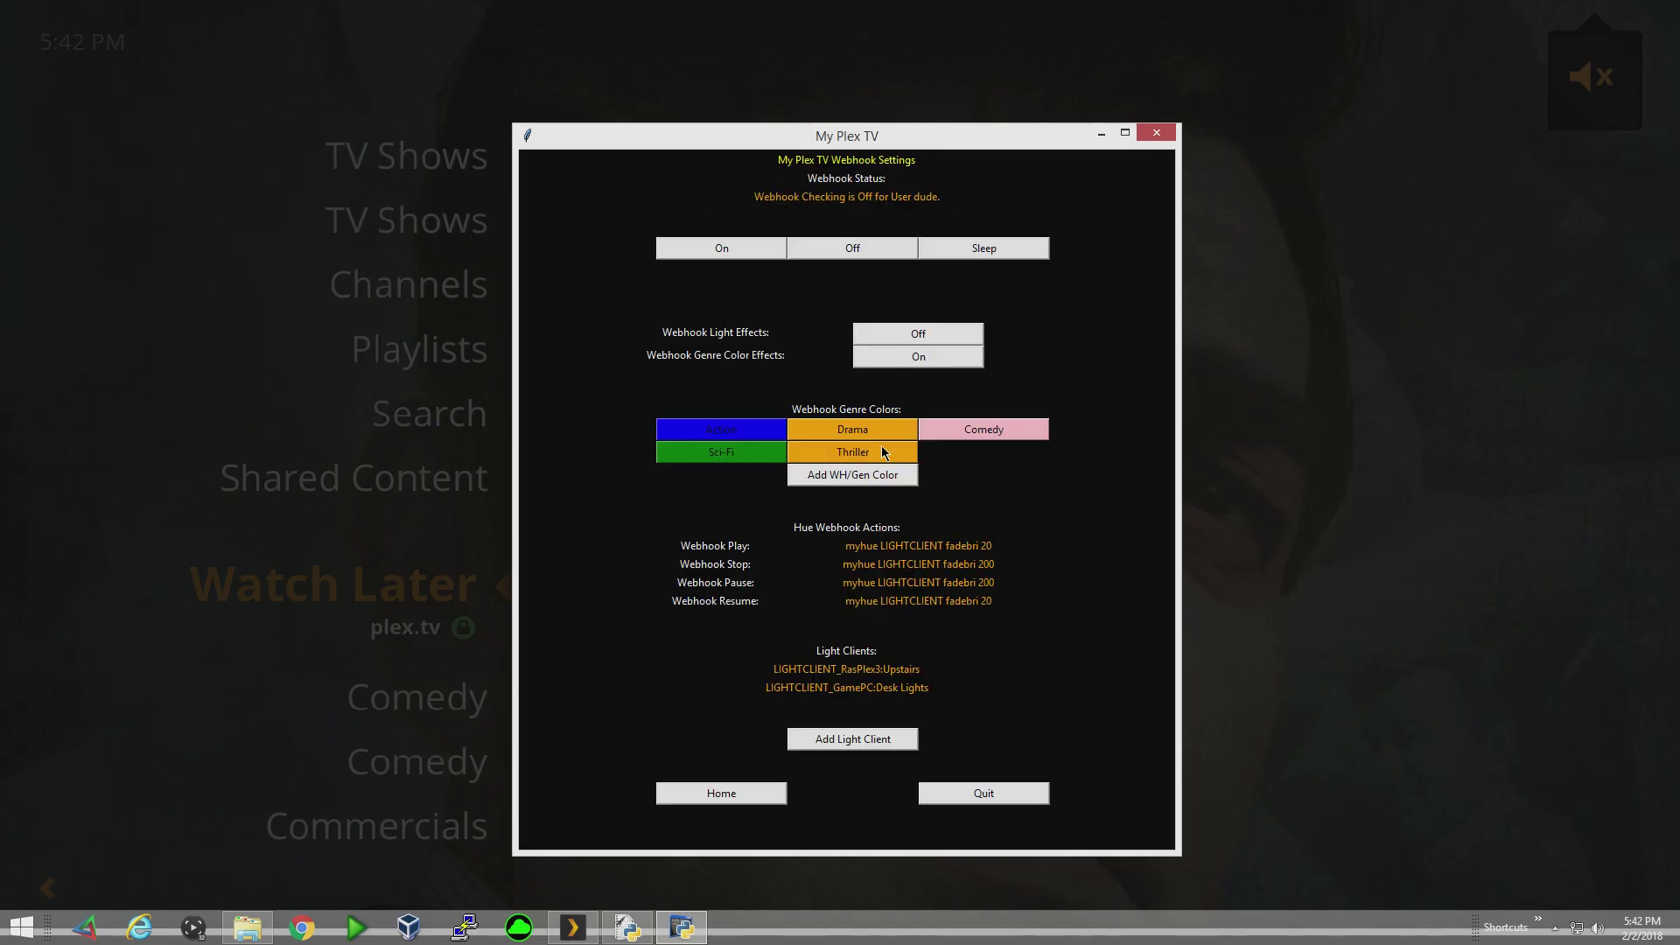
- Add a webhook genre color that assigns Yellow to the Adventure genre
{"action": "left_click", "coordinate": [842, 476]}
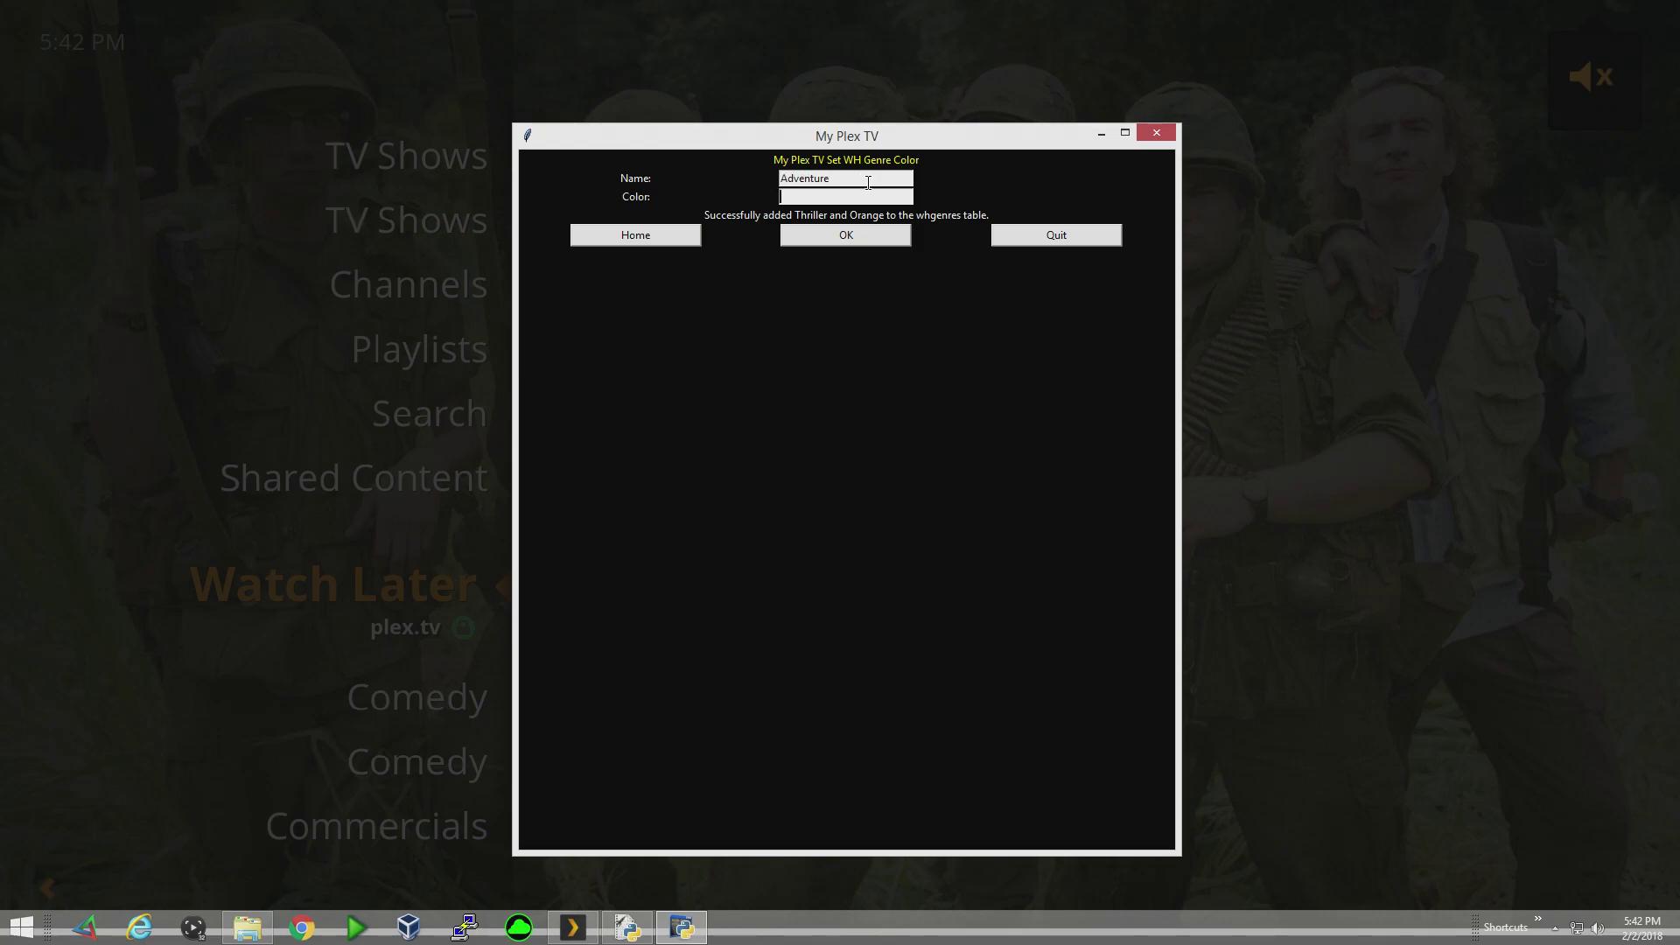
{"action": "type", "text": "llow"}
{"action": "left_click", "coordinate": [816, 240]}
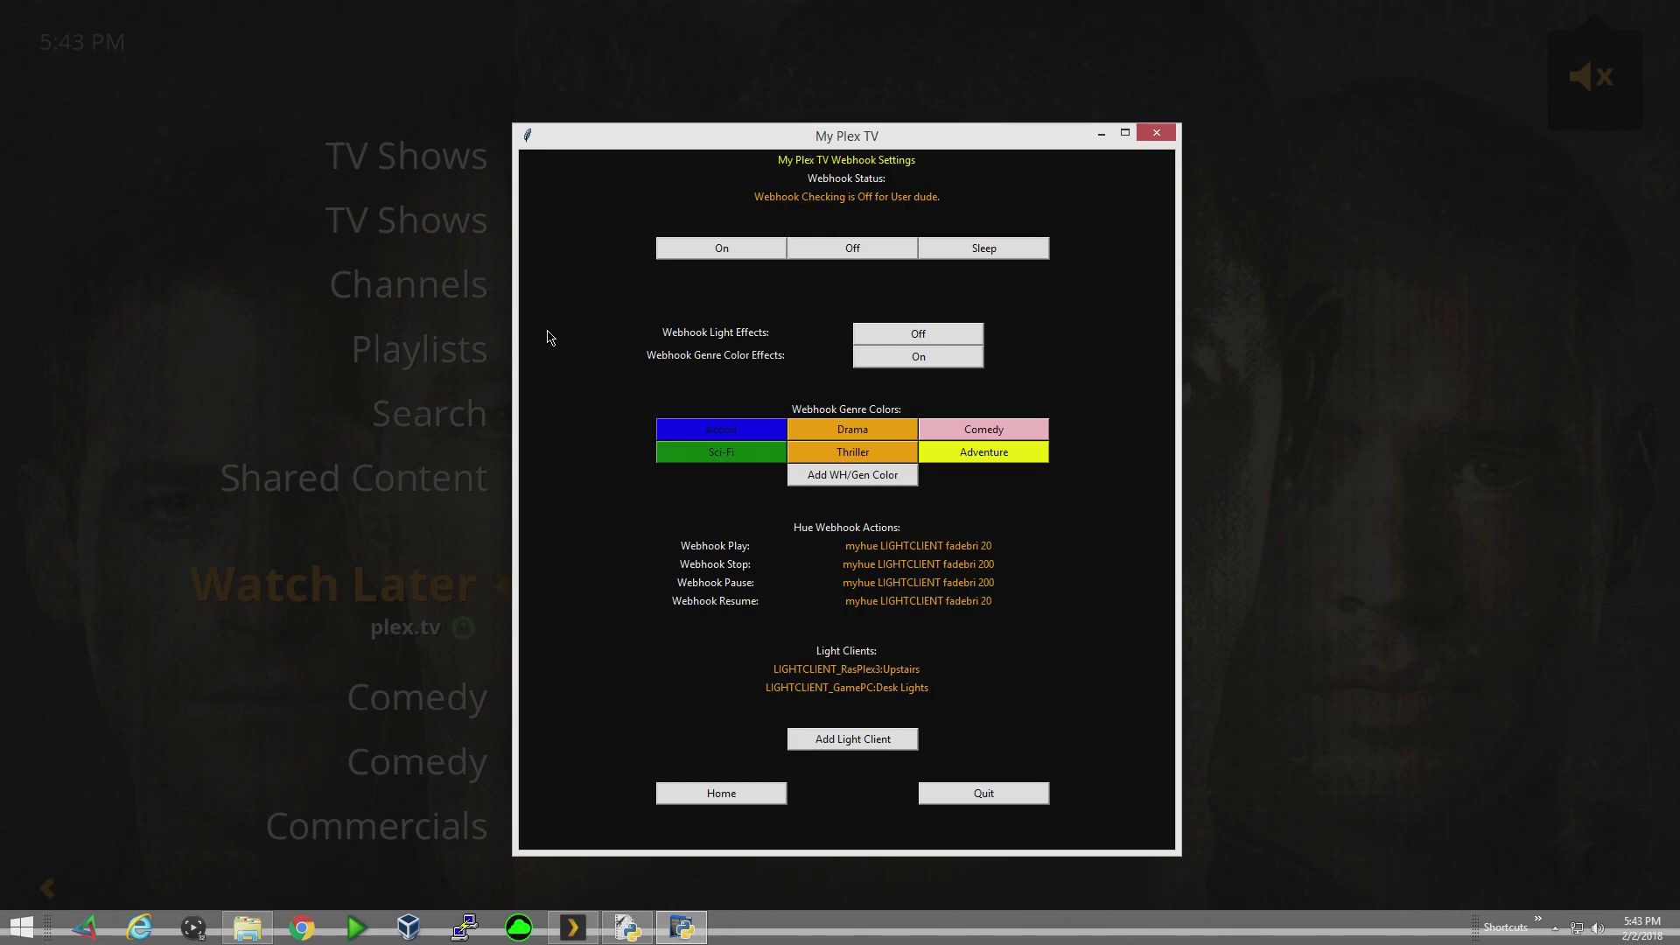
- Add a webhook genre color that assigns Red to the Horror genre
{"action": "left_click", "coordinate": [847, 476]}
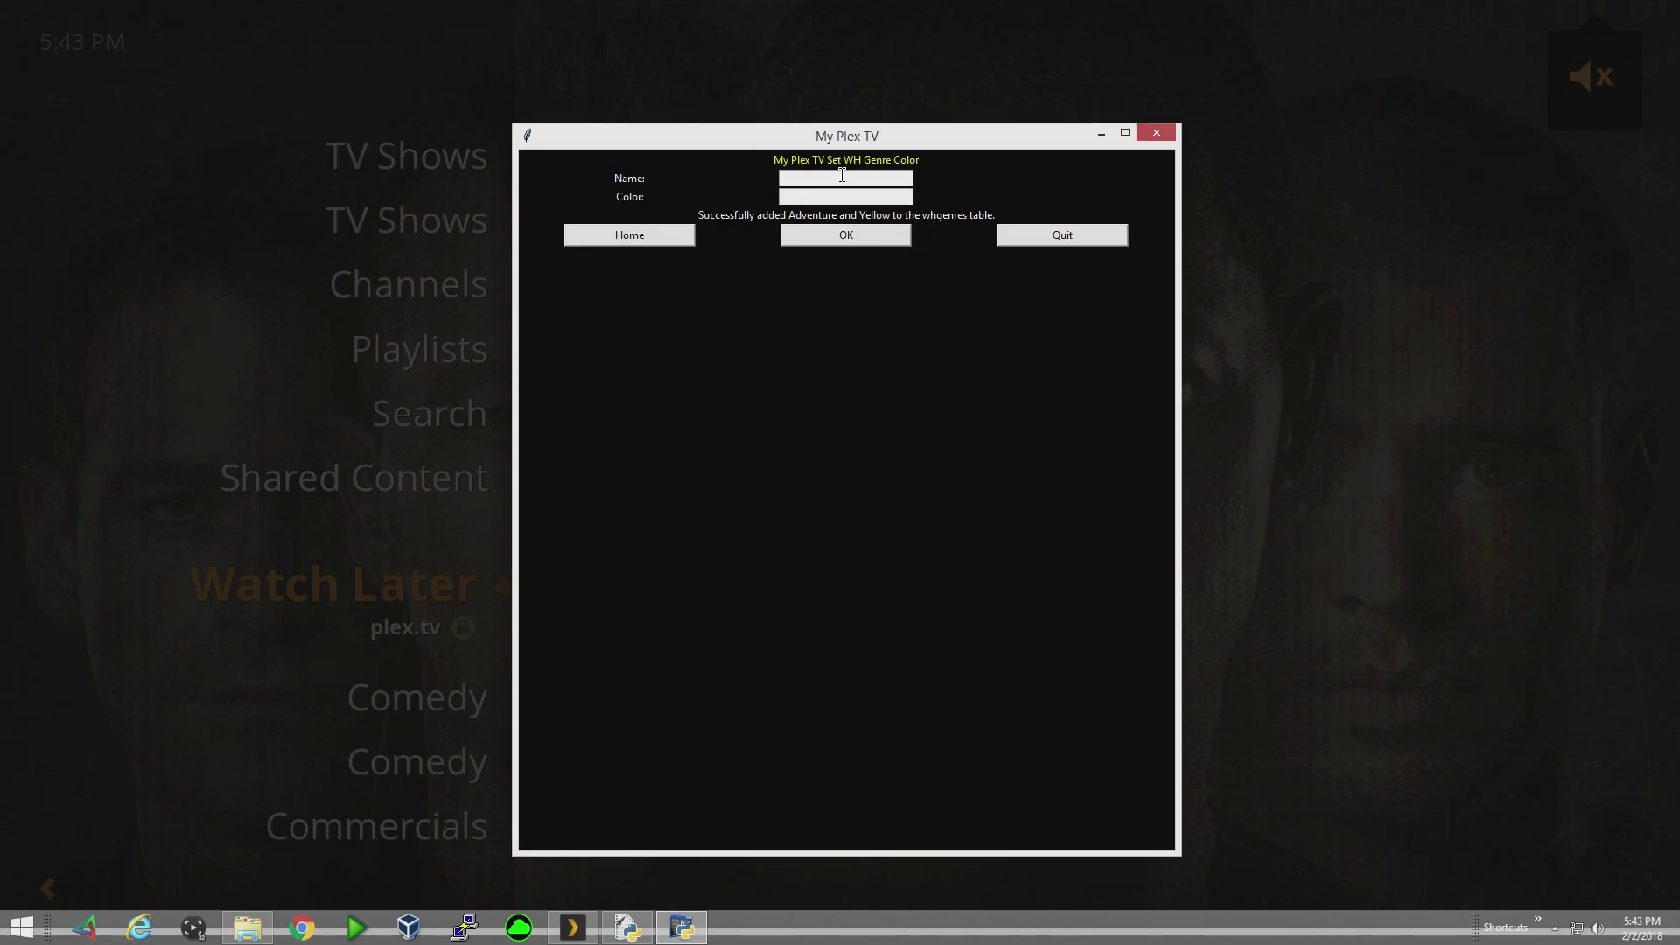
{"action": "type", "text": "Horror"}
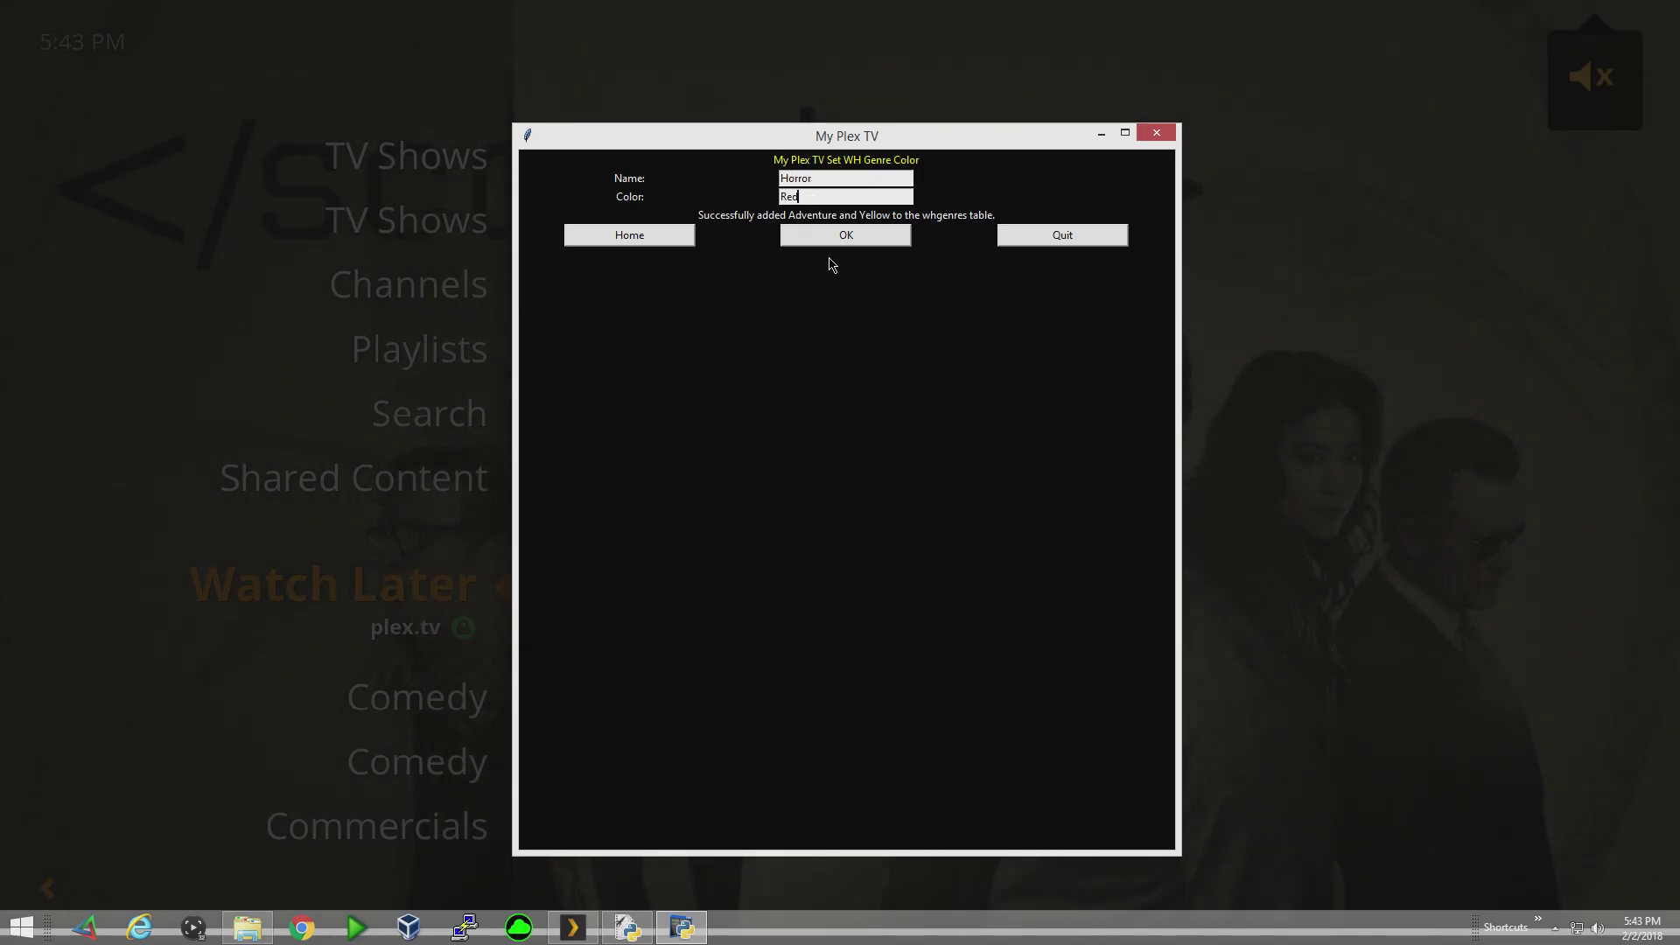
{"action": "left_click", "coordinate": [857, 239]}
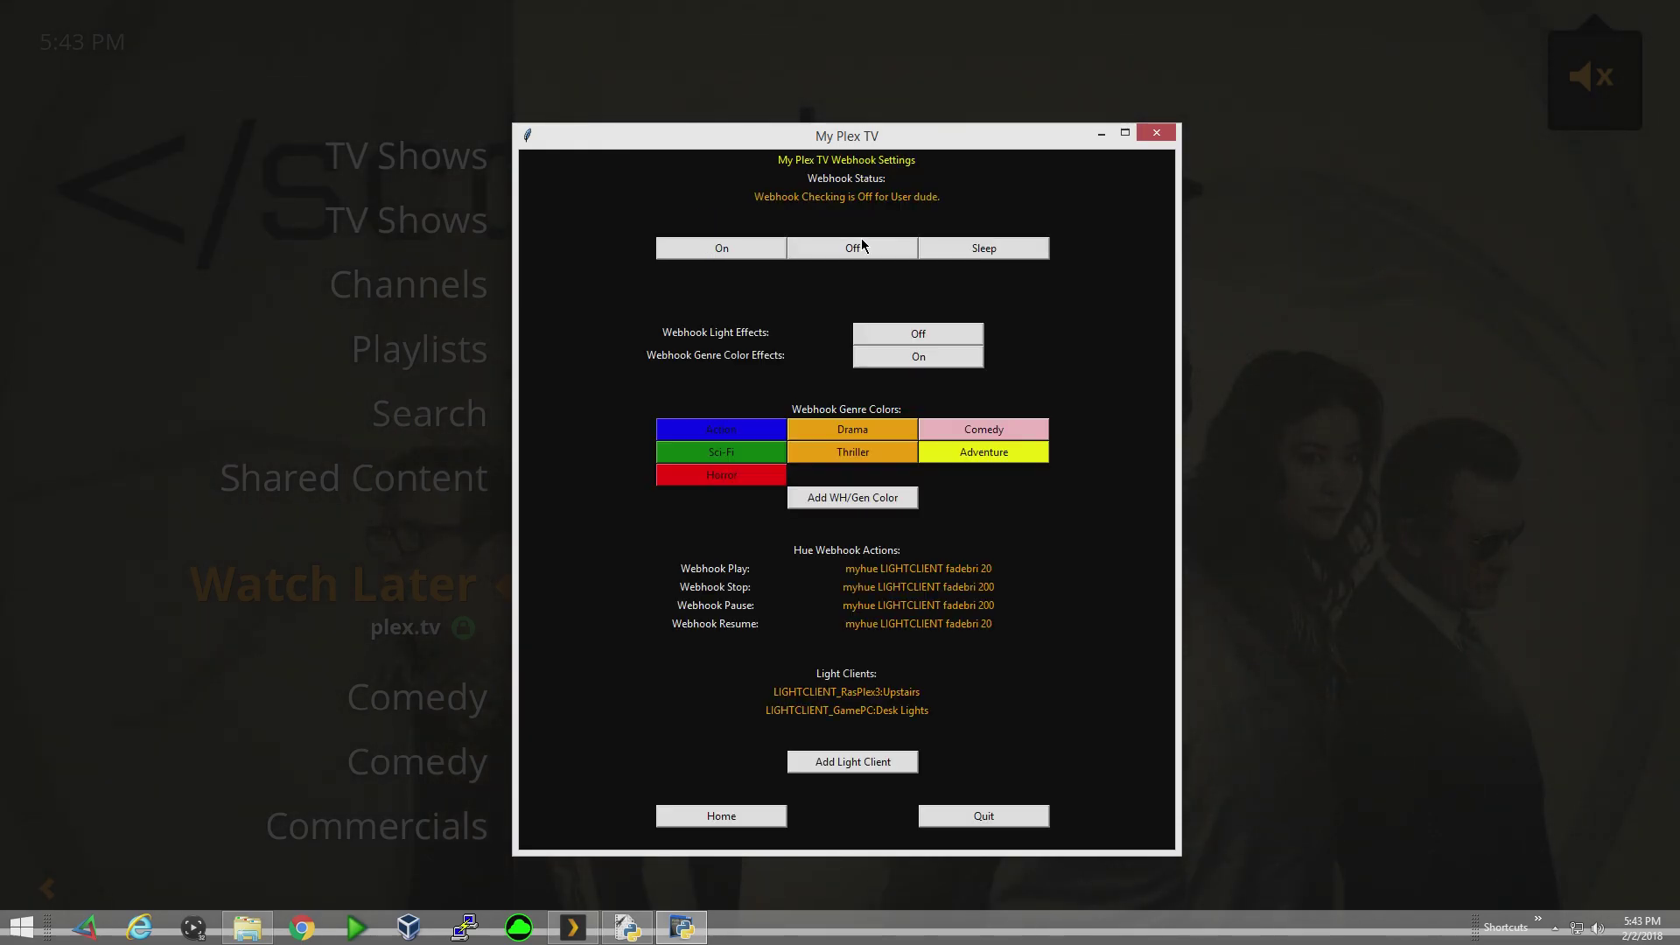
- Add a webhook genre color that assigns Green to the Favorite genre
{"action": "left_click", "coordinate": [856, 498]}
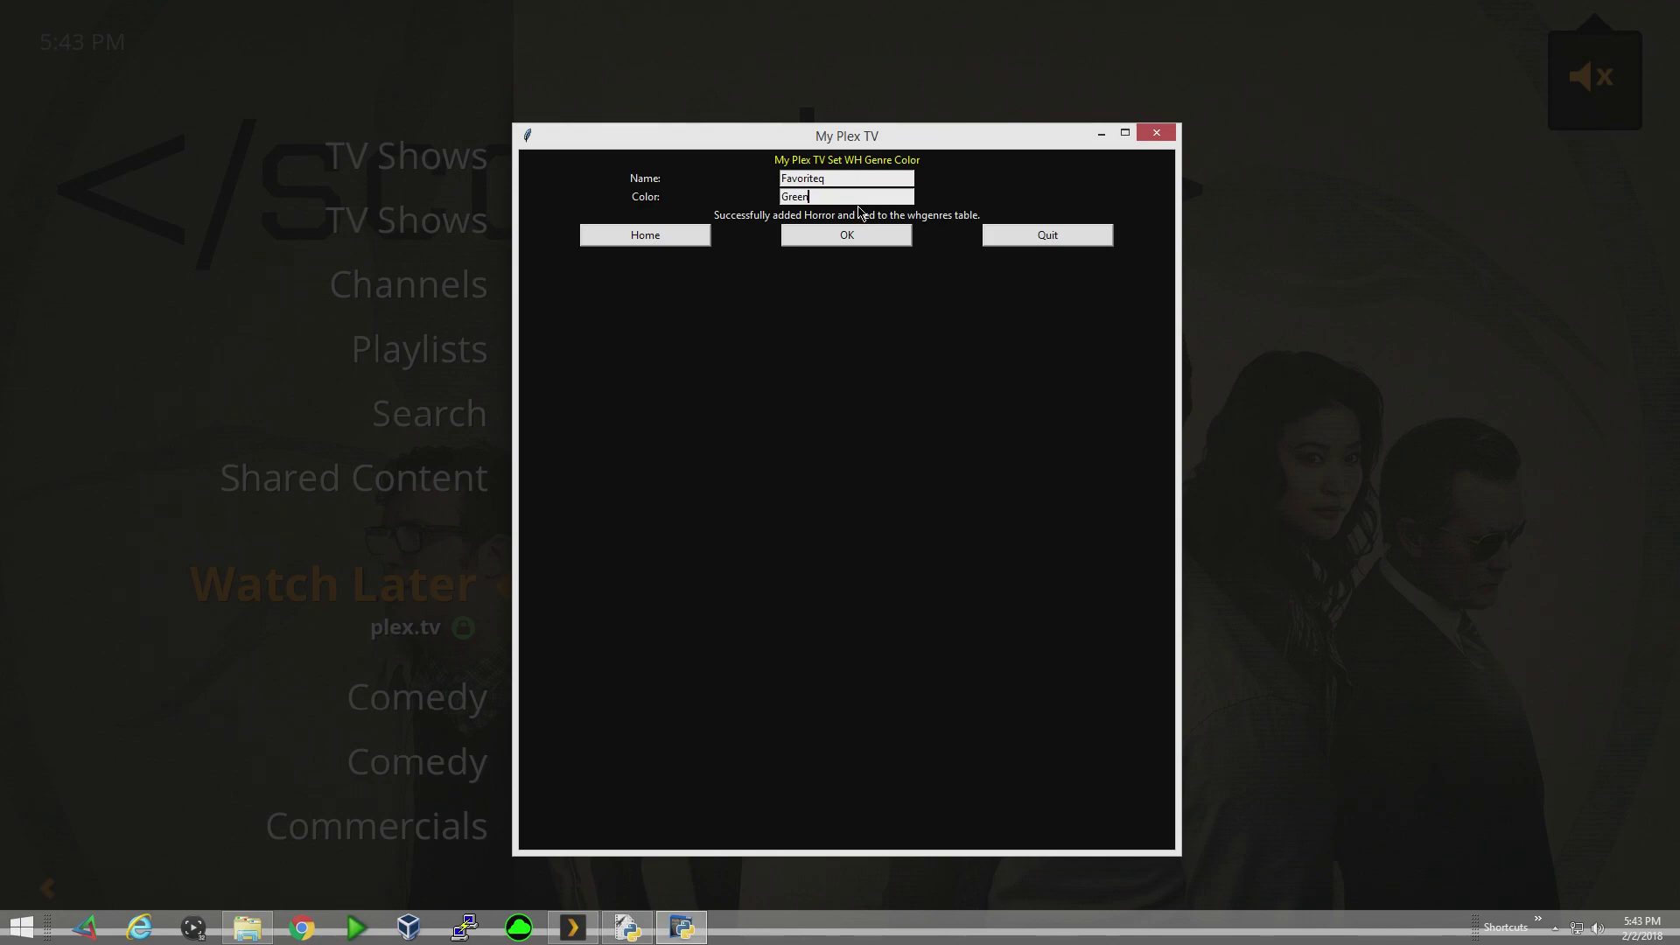
{"action": "key", "text": "BackSpace"}
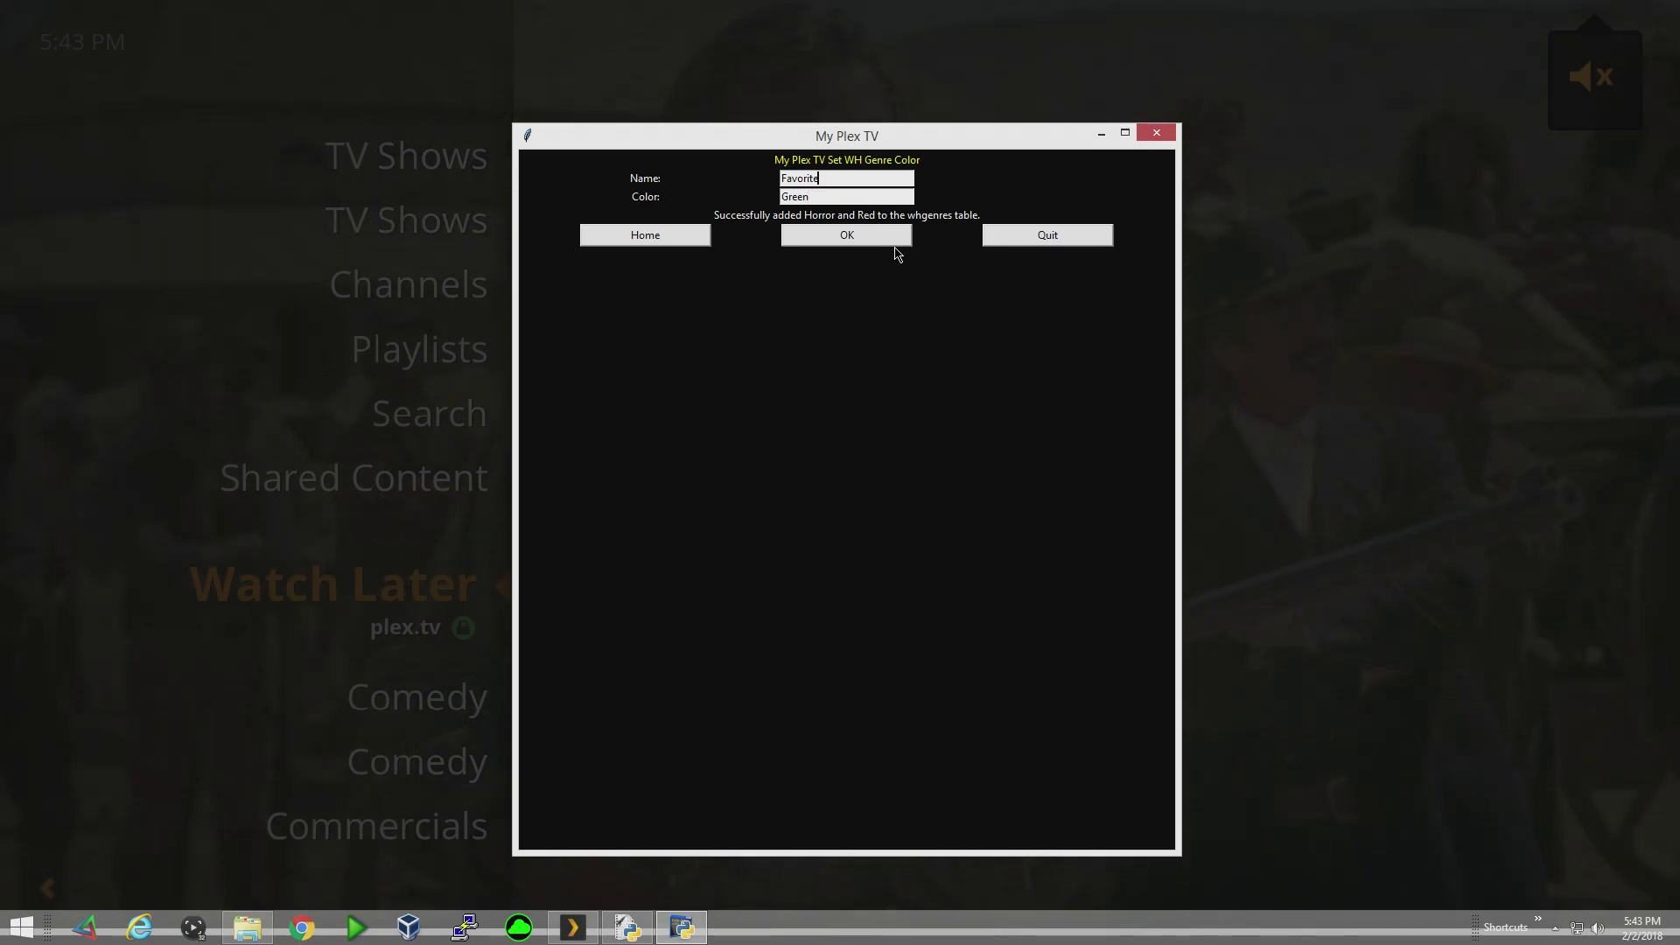
{"action": "left_click", "coordinate": [858, 244]}
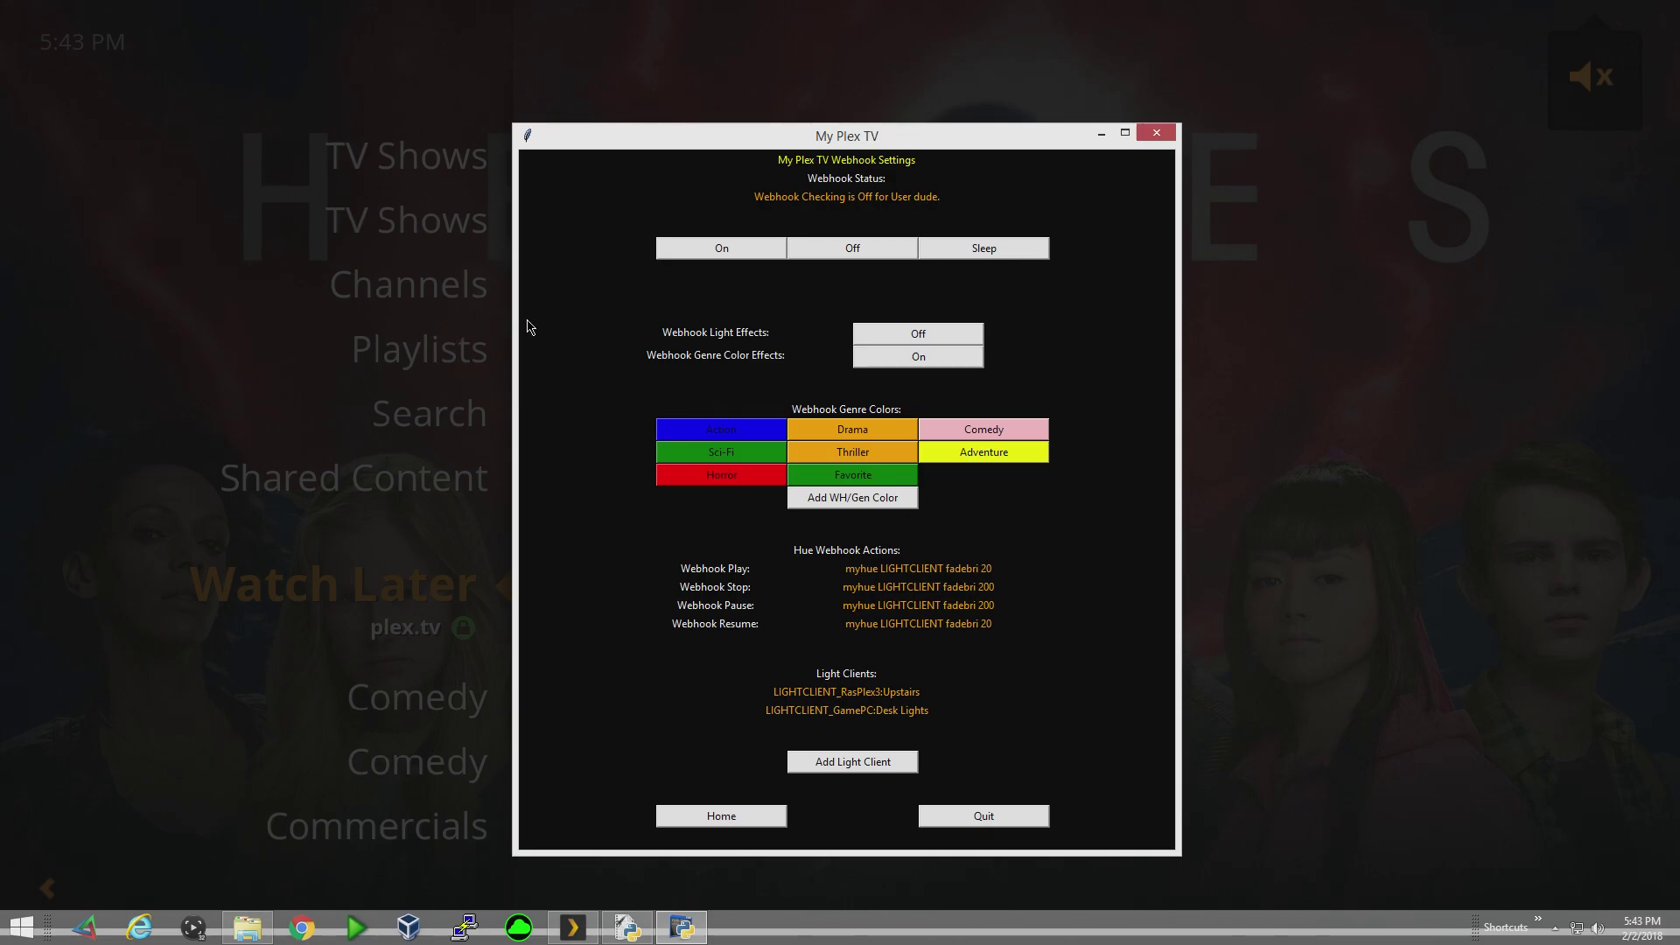
- Toggle the webhook light effects and genre color effects on and off, ending with light effects Off and genre color effects On
{"action": "left_click", "coordinate": [885, 365]}
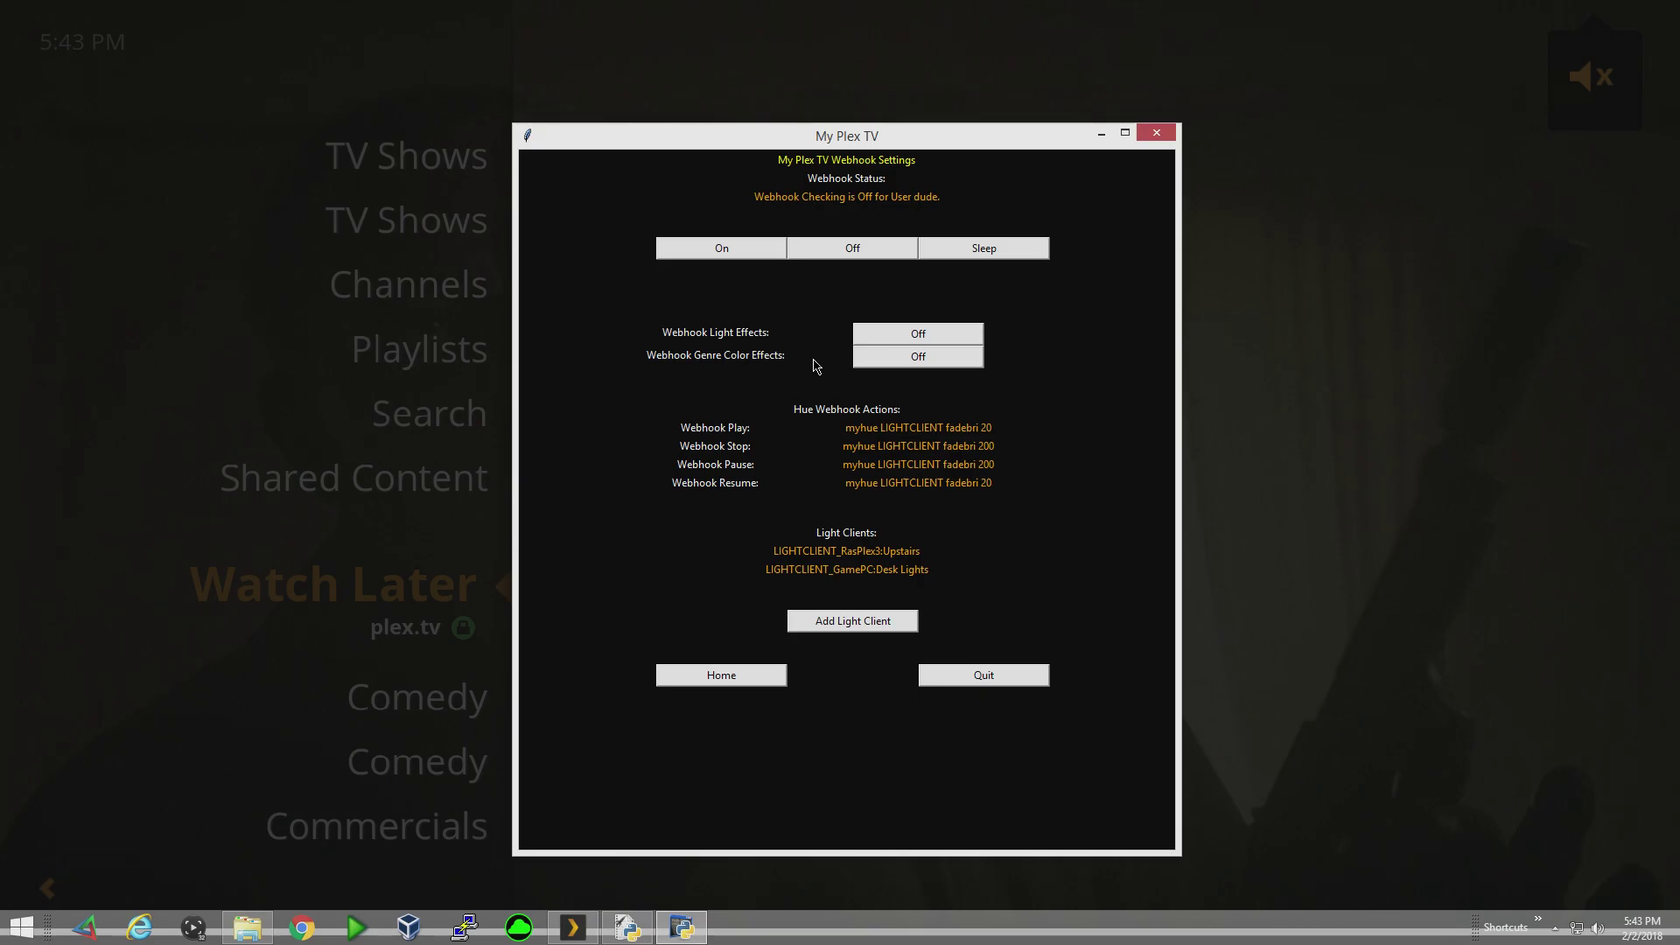
{"action": "left_click", "coordinate": [864, 356]}
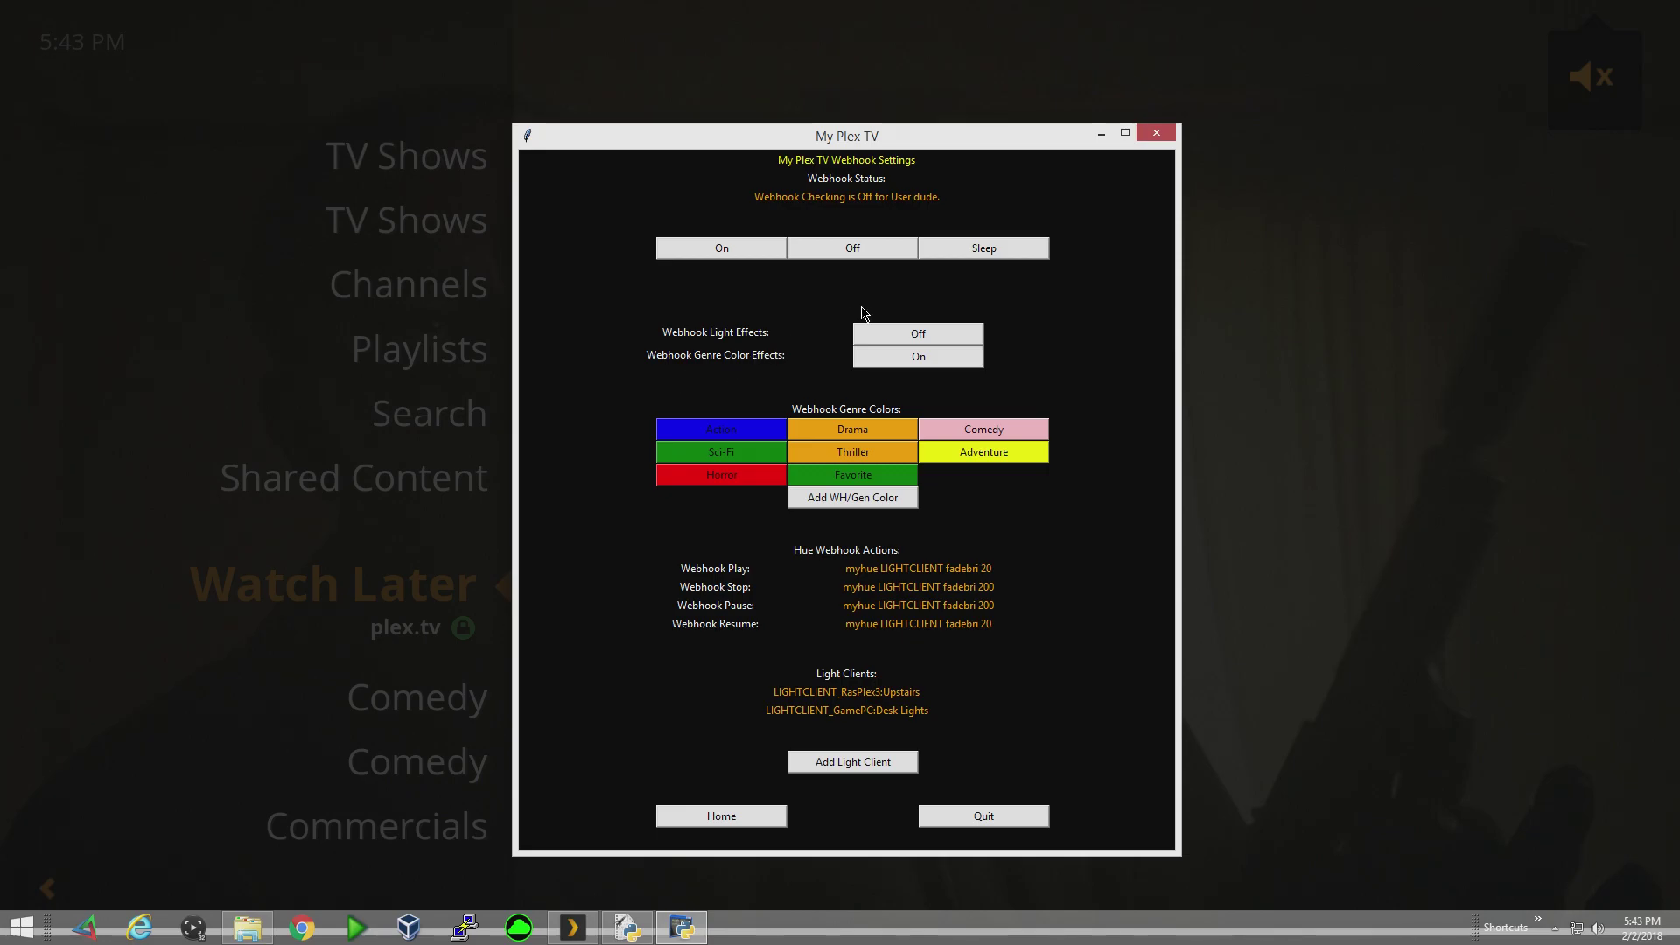
{"action": "left_click", "coordinate": [873, 333]}
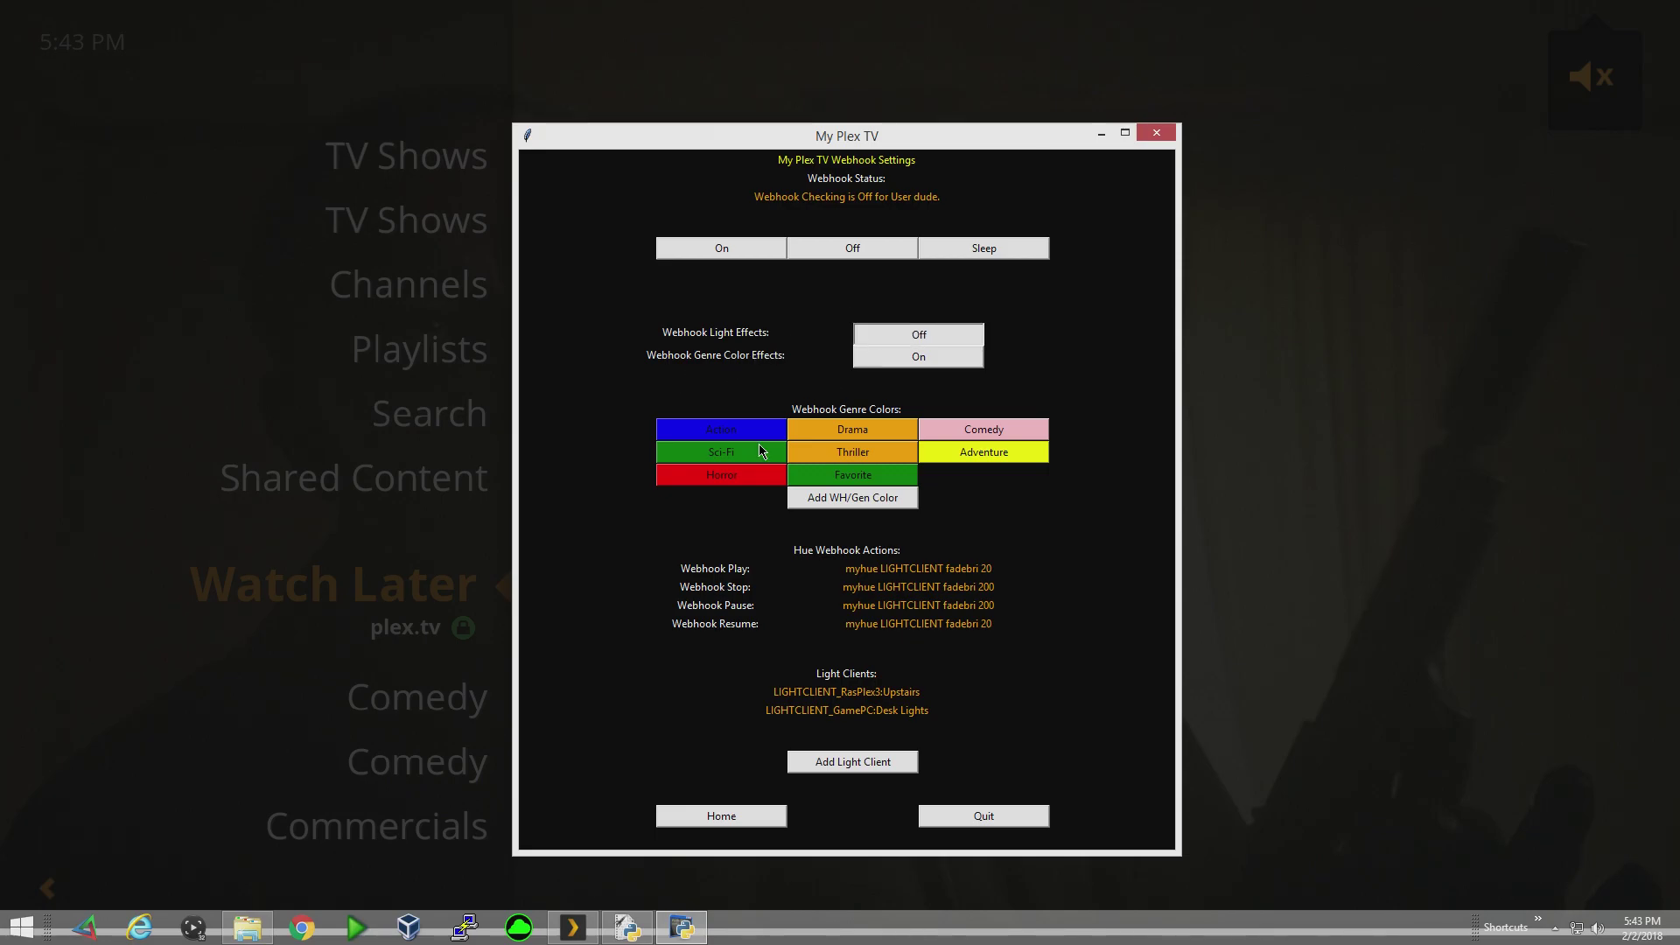
{"action": "left_click", "coordinate": [890, 334]}
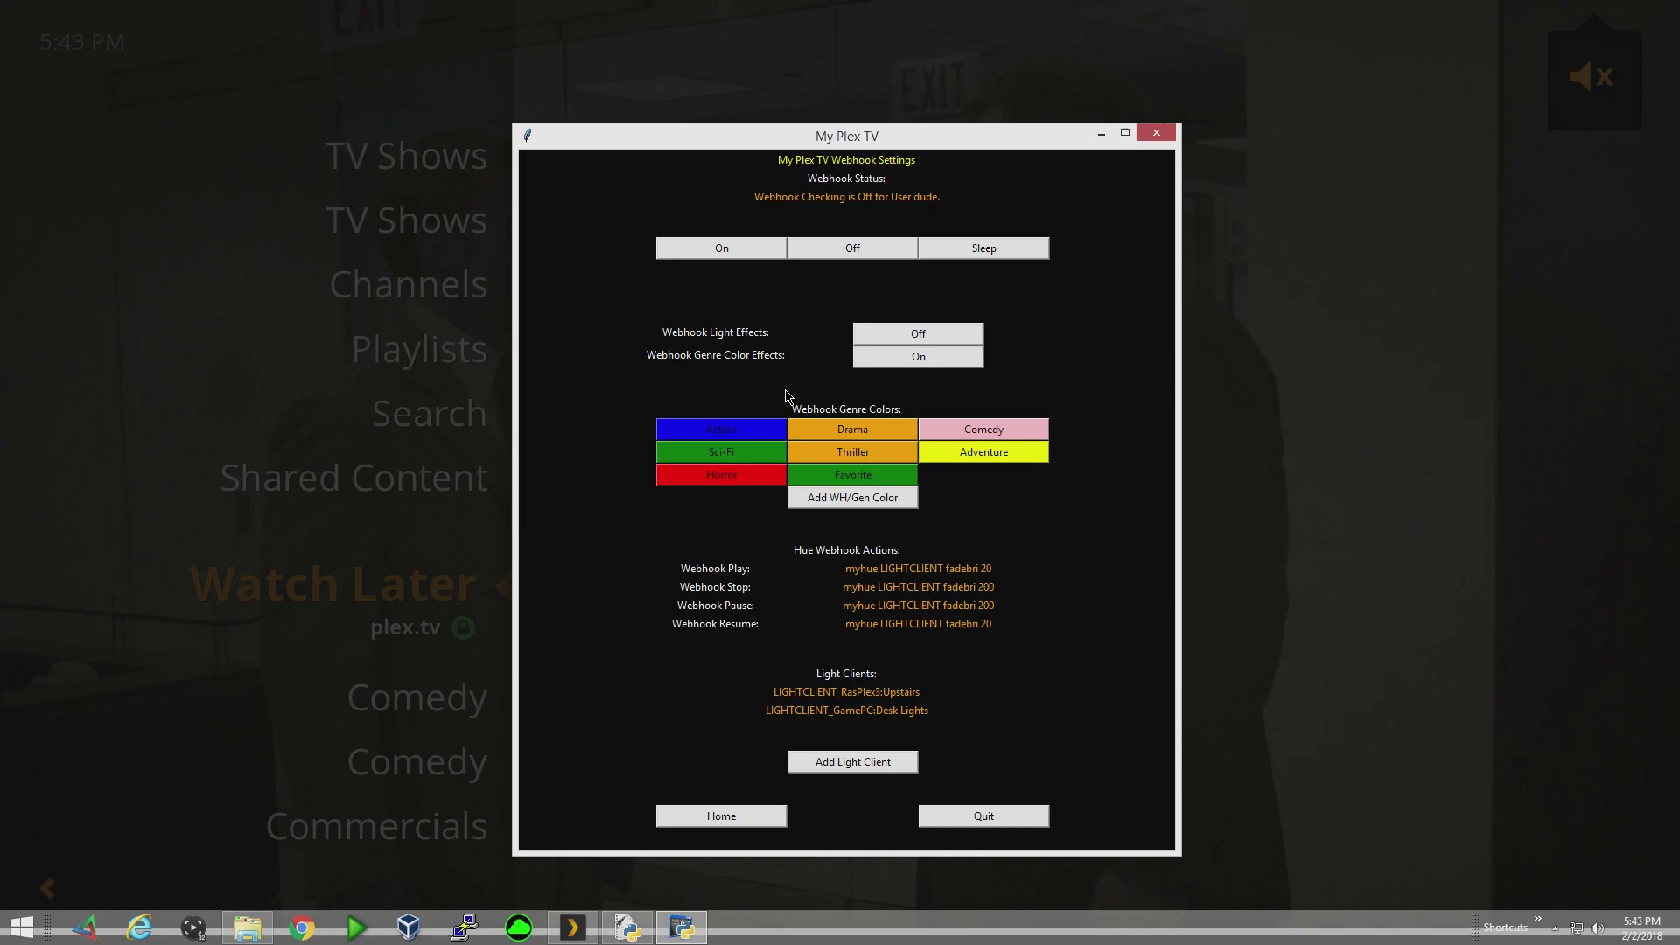
{"action": "left_click", "coordinate": [916, 361]}
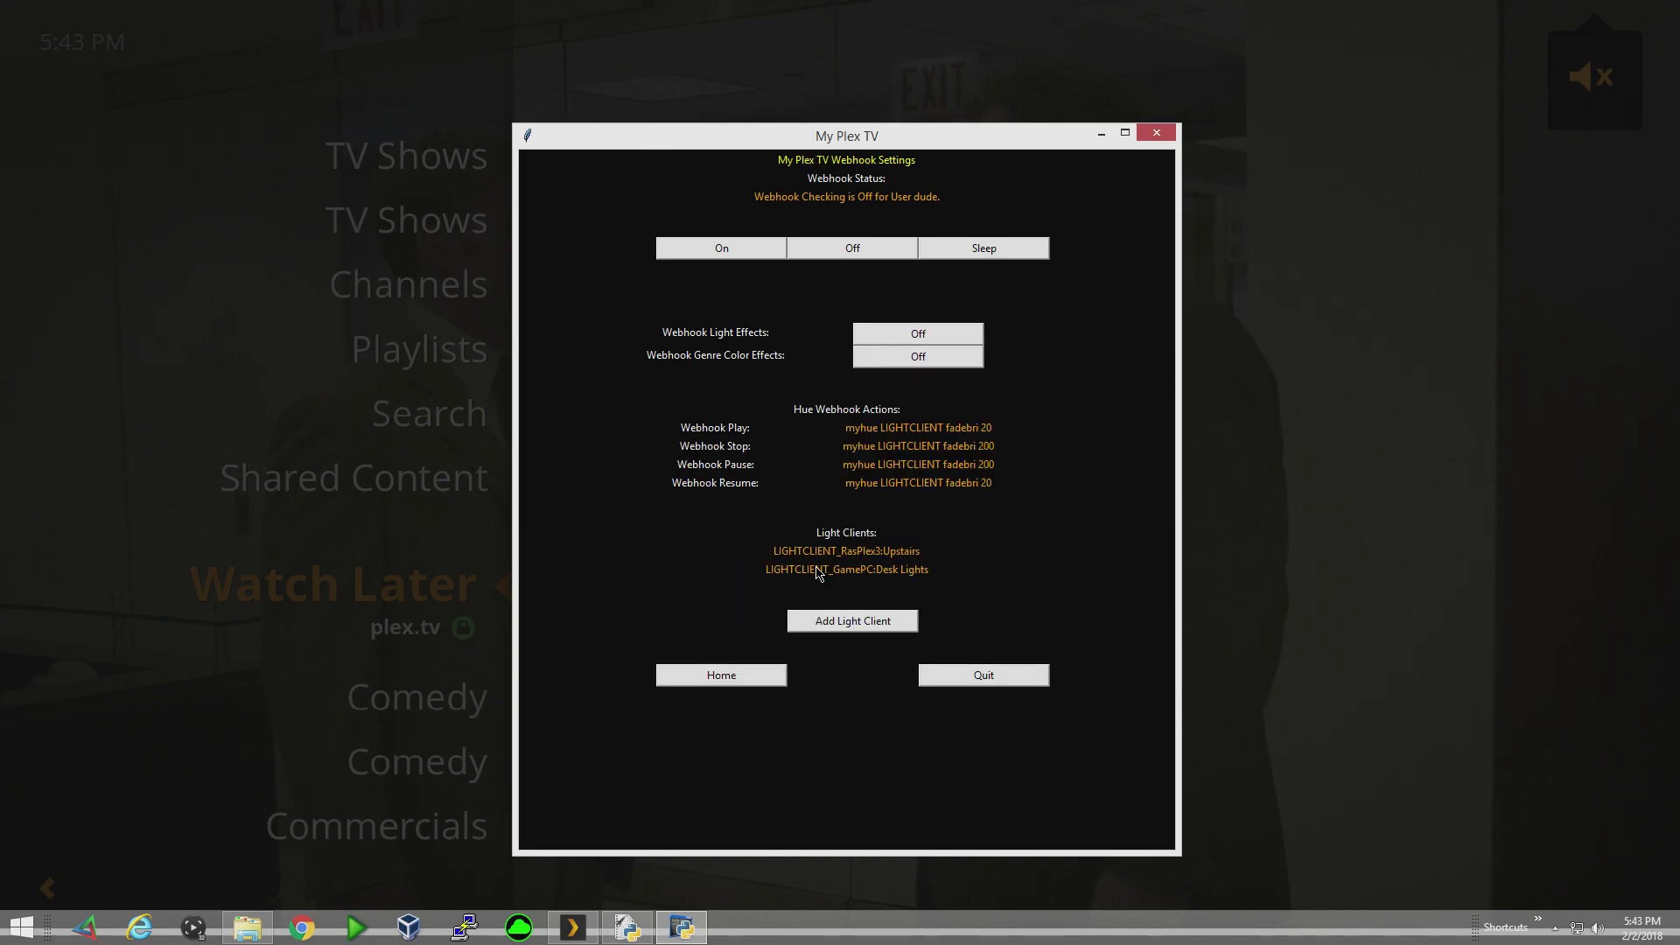
{"action": "left_click", "coordinate": [867, 331]}
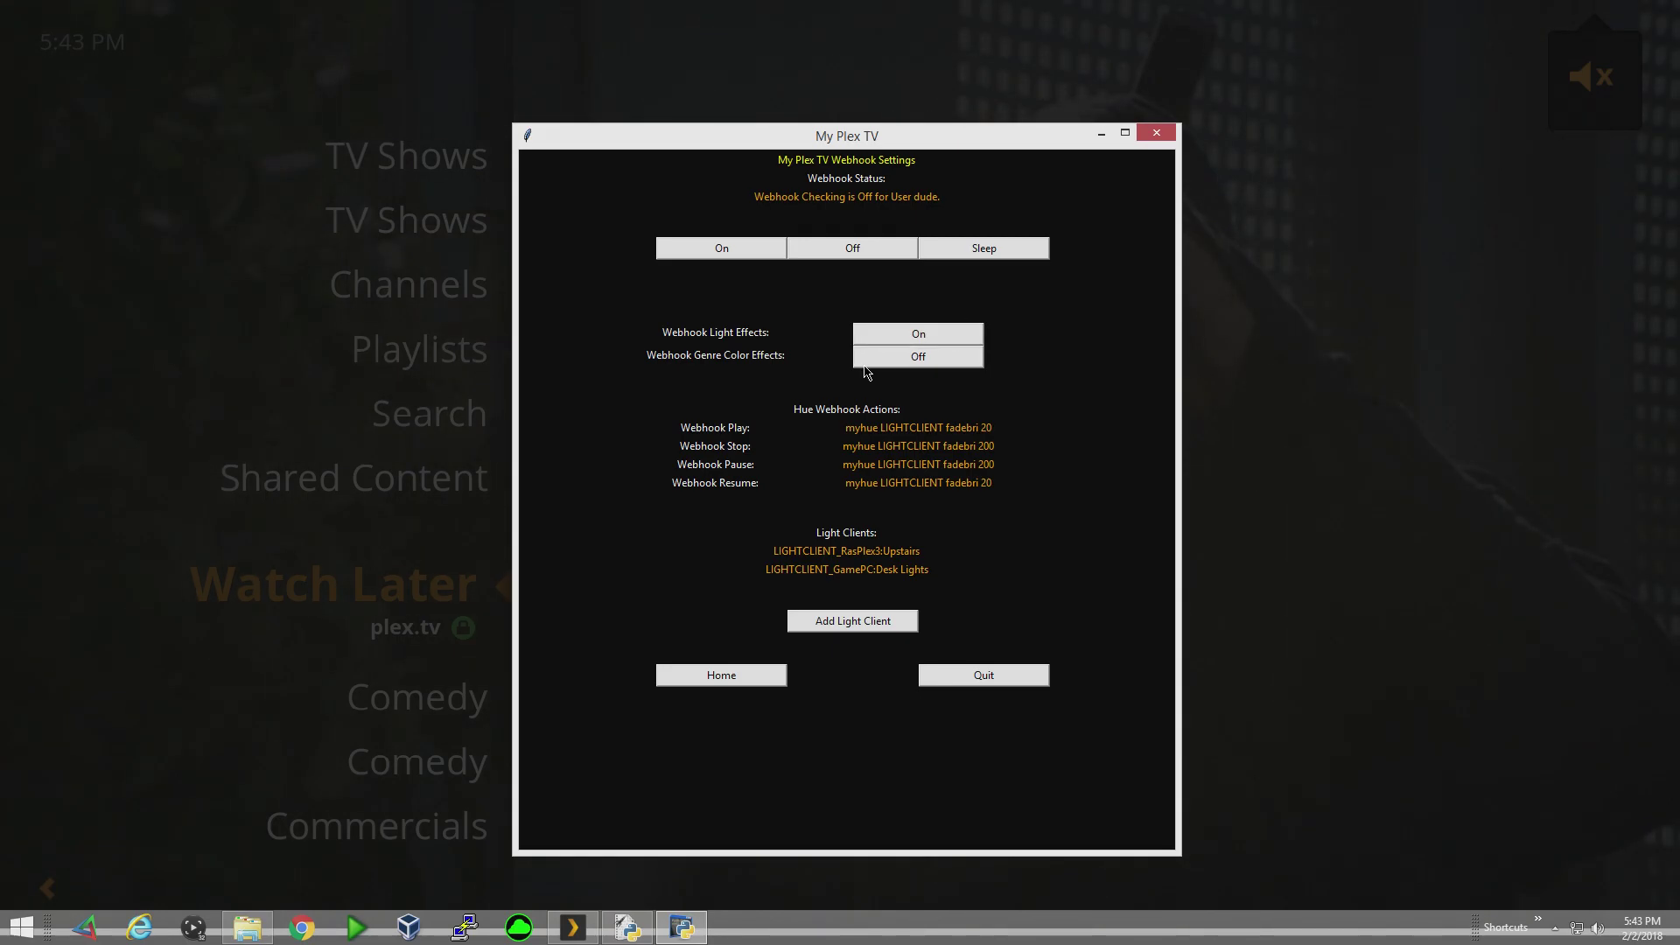
{"action": "left_click", "coordinate": [931, 338]}
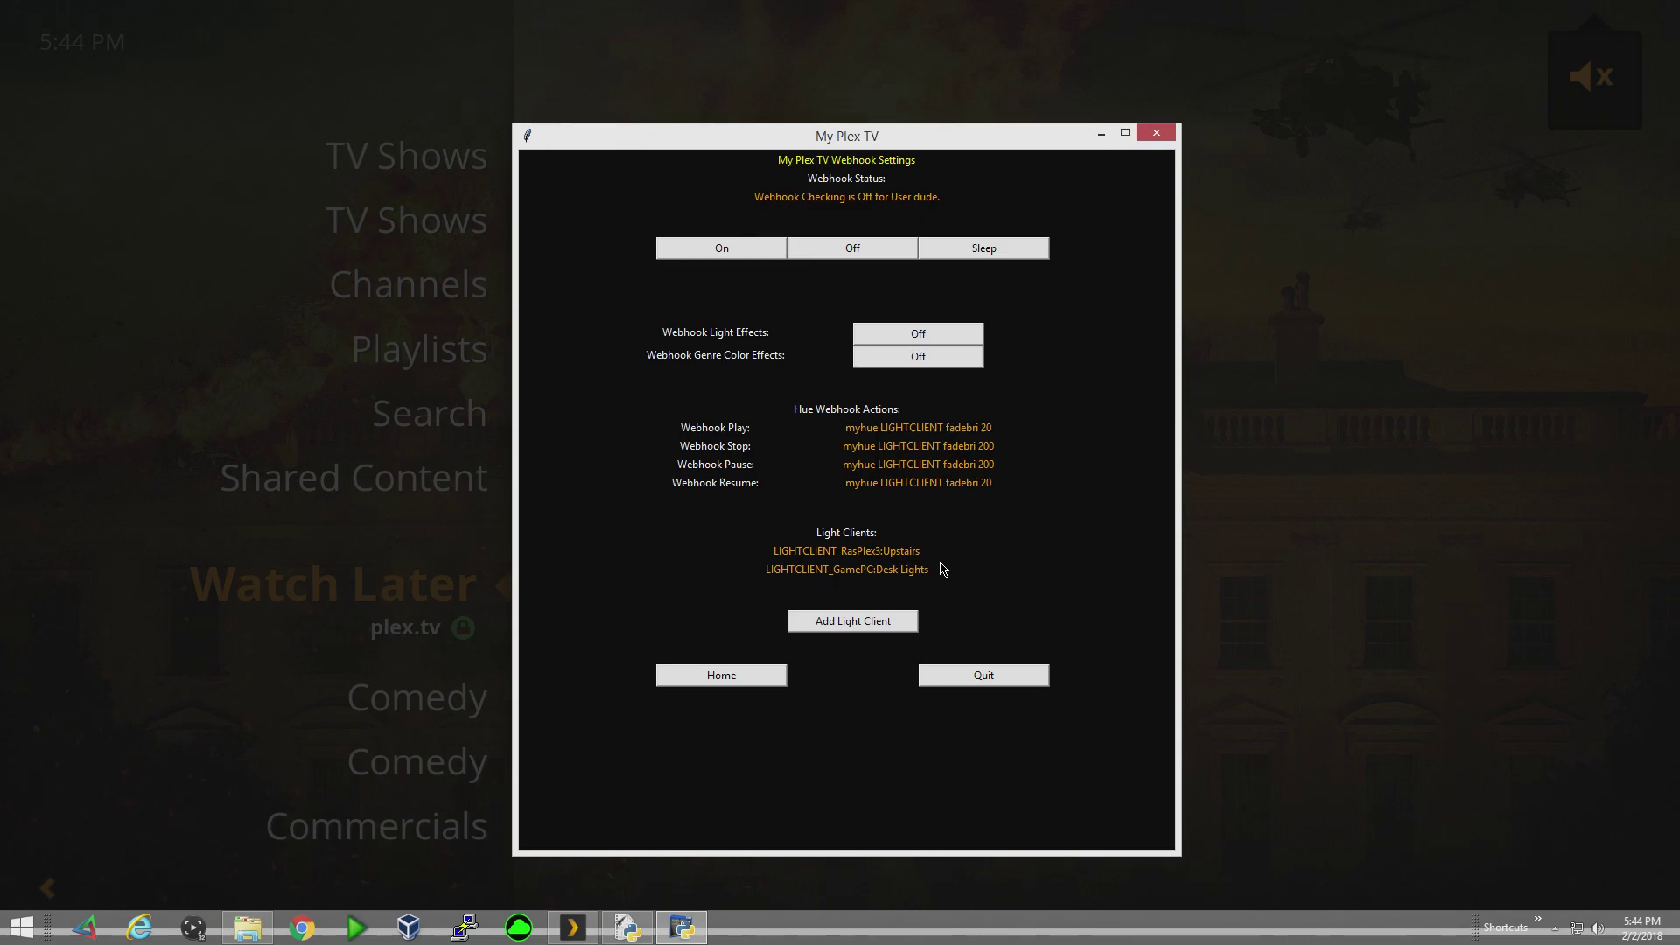
{"action": "left_click", "coordinate": [947, 355]}
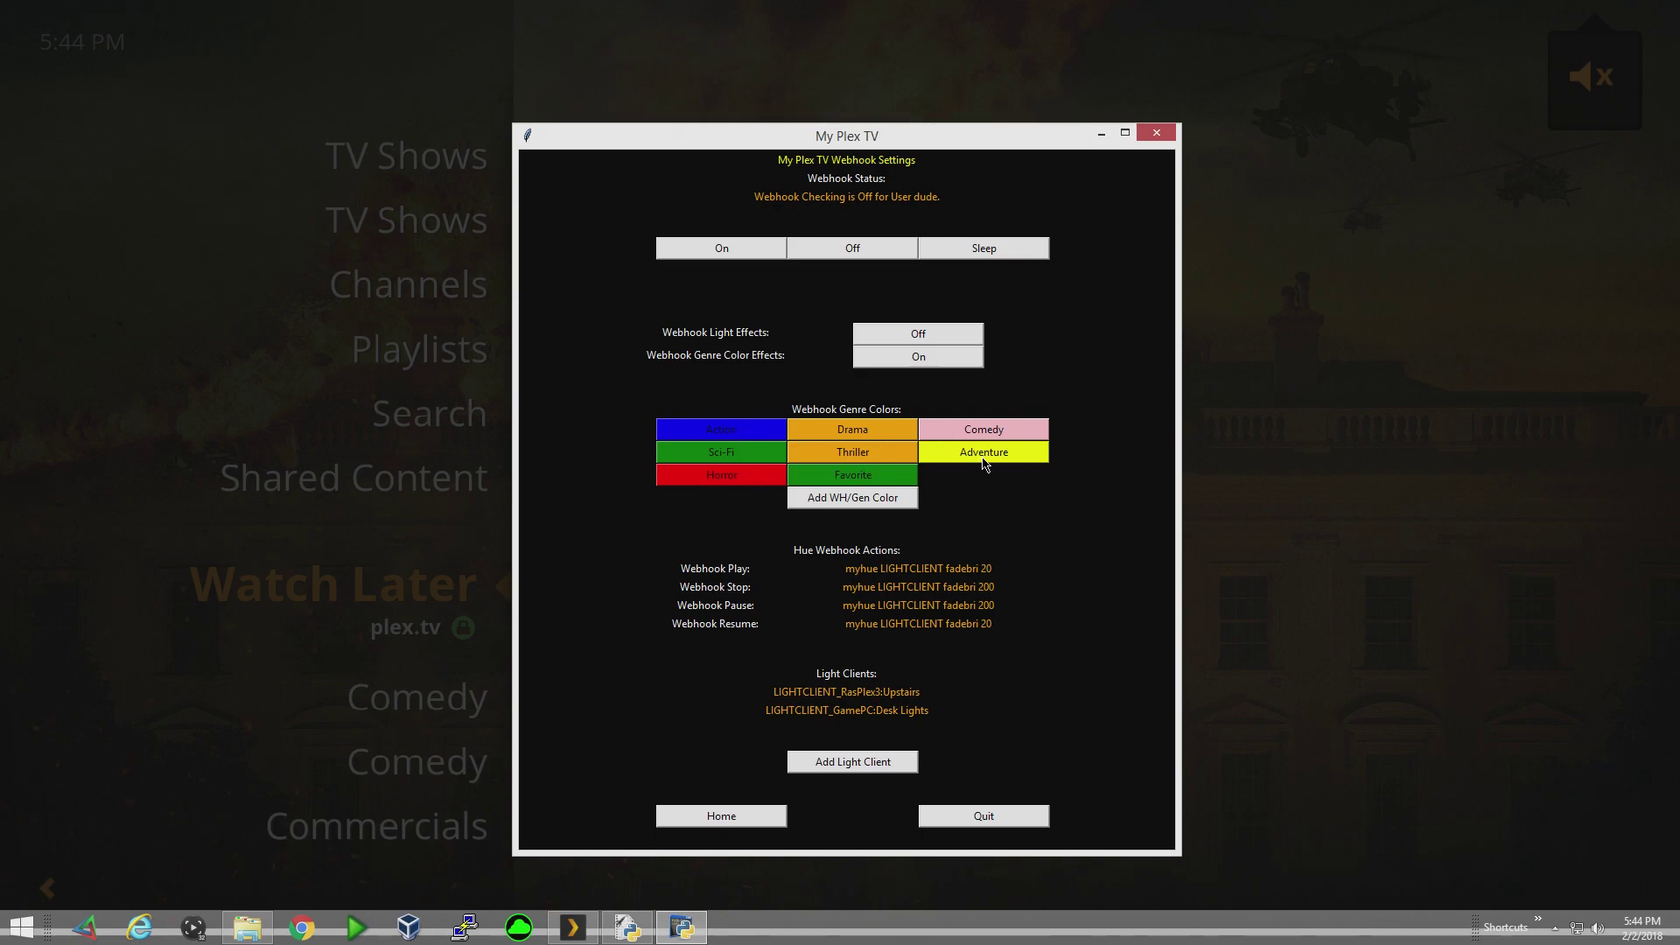
- Change the webhook color of the Thriller genre to Purple
{"action": "left_click", "coordinate": [859, 460]}
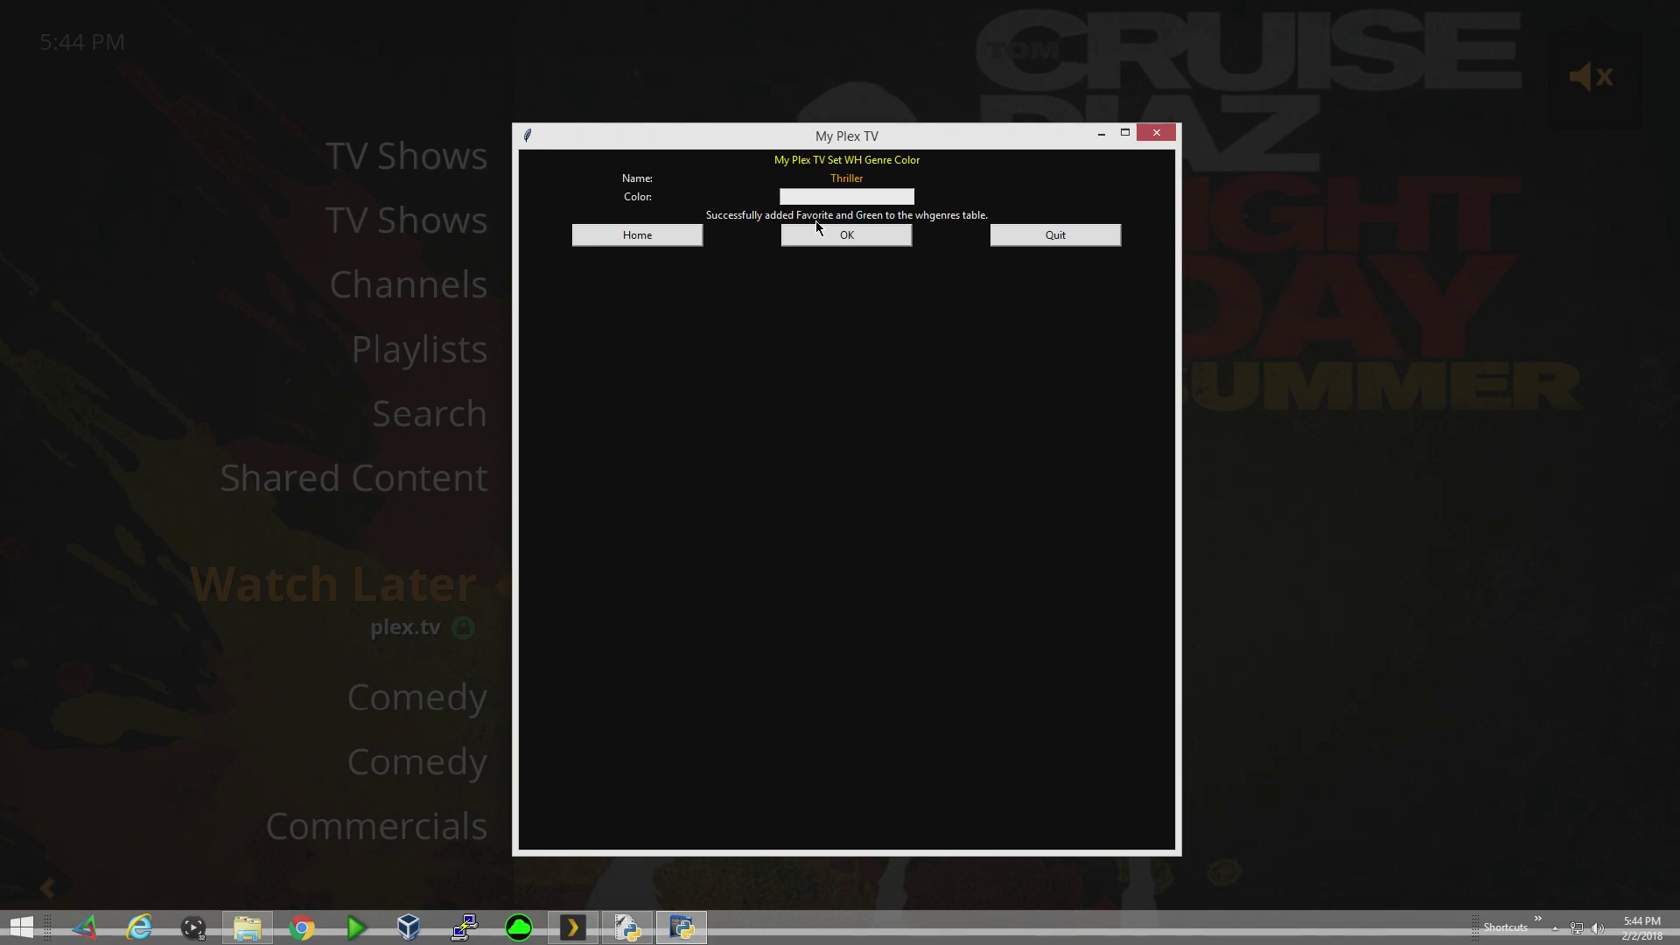
{"action": "type", "text": "Purple"}
{"action": "left_click", "coordinate": [830, 240]}
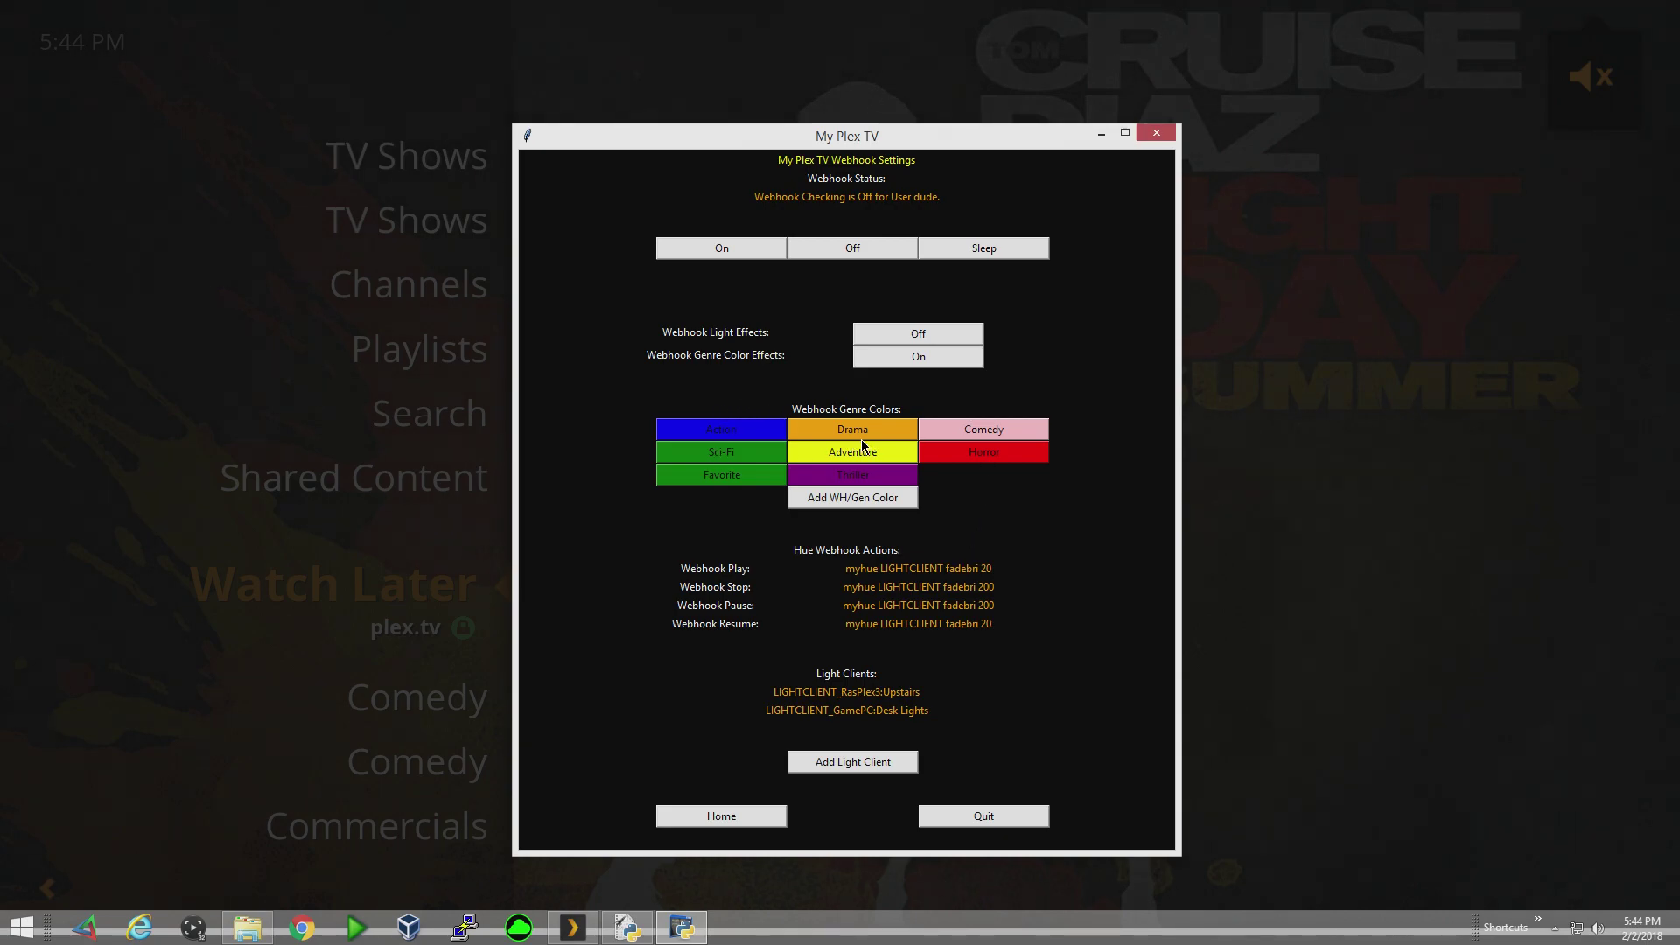
{"action": "left_click", "coordinate": [973, 434]}
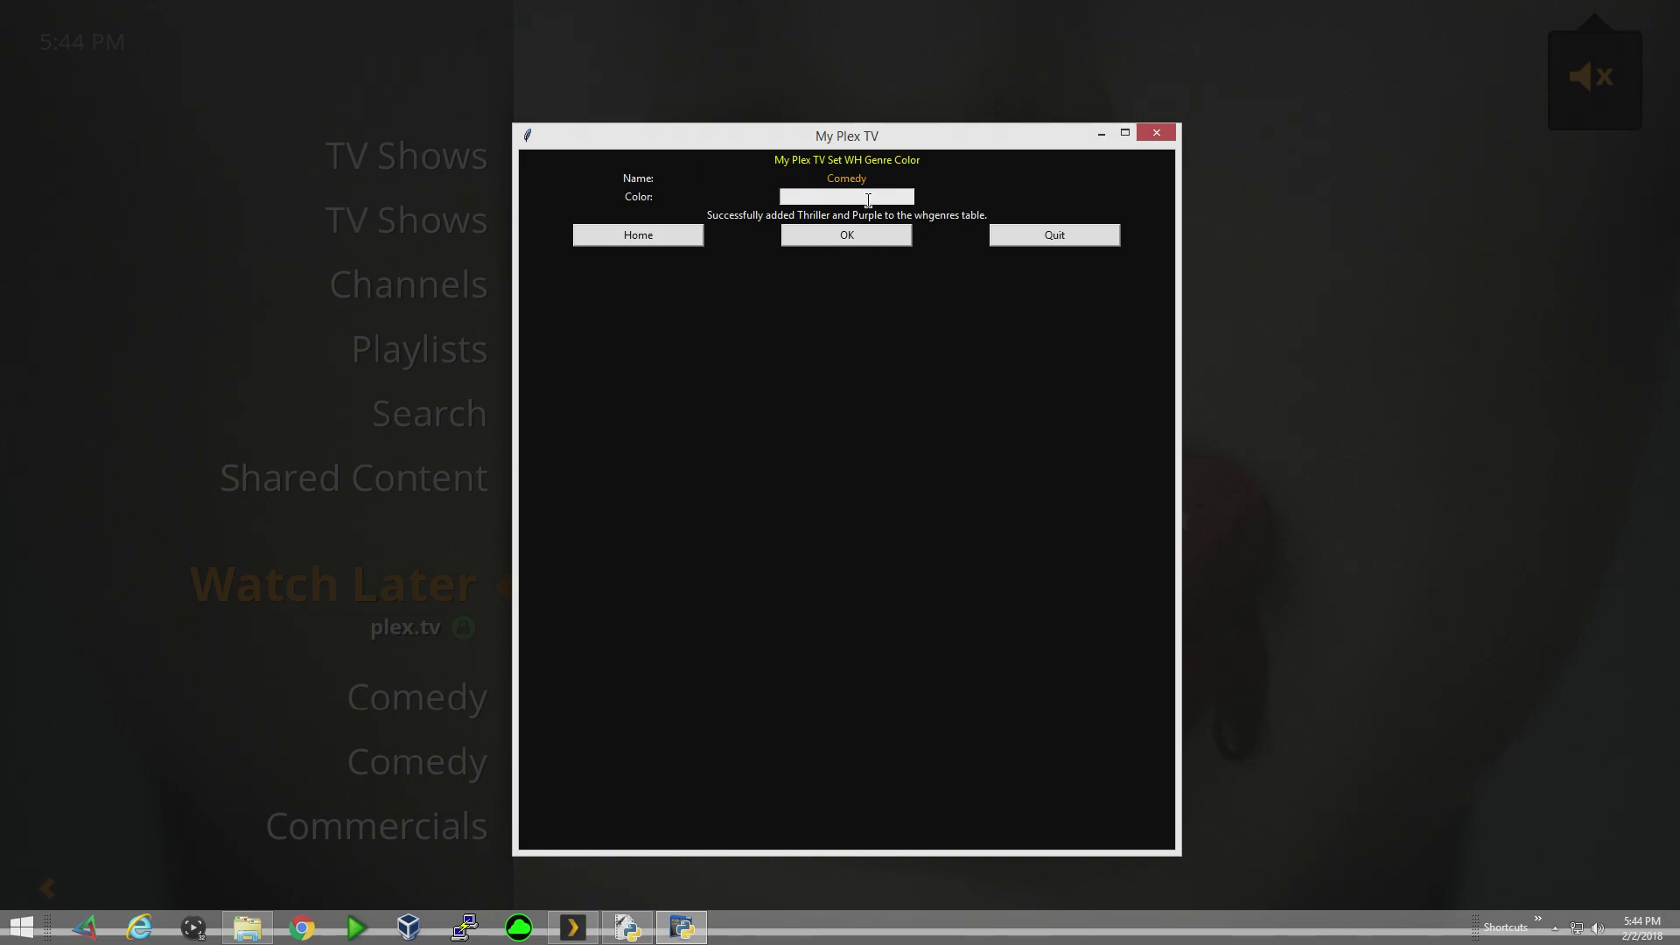
{"action": "left_click", "coordinate": [602, 232]}
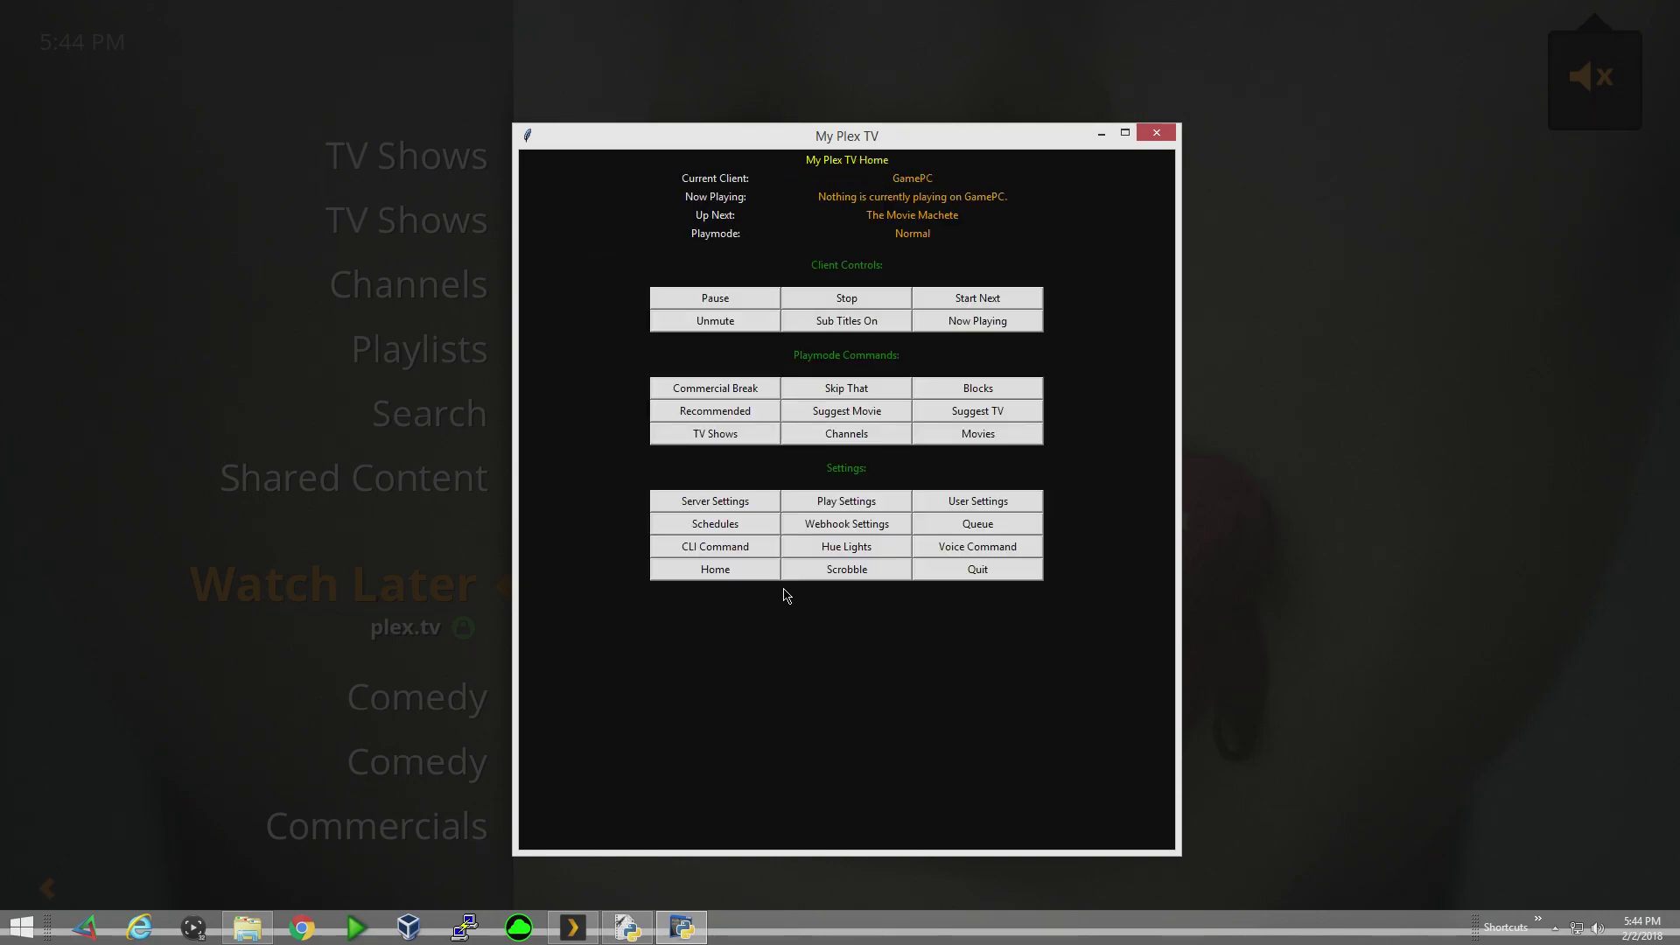
{"action": "left_click", "coordinate": [809, 524]}
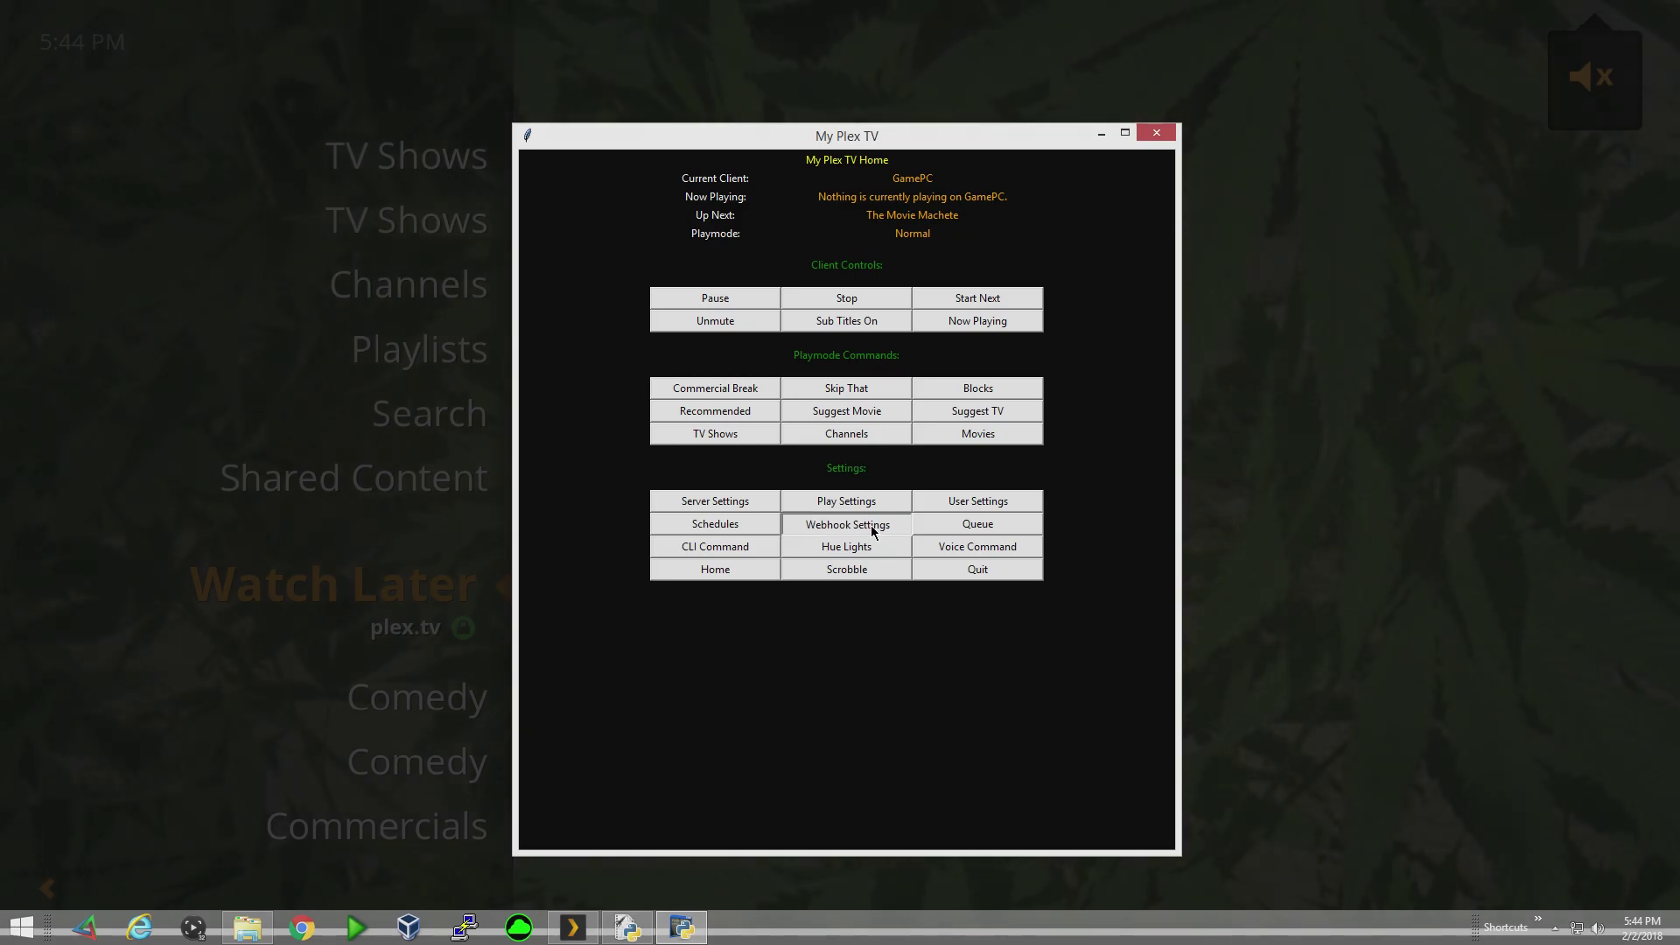
- Turn off the webhook genre color effects and return to the home screen
{"action": "left_click", "coordinate": [874, 359]}
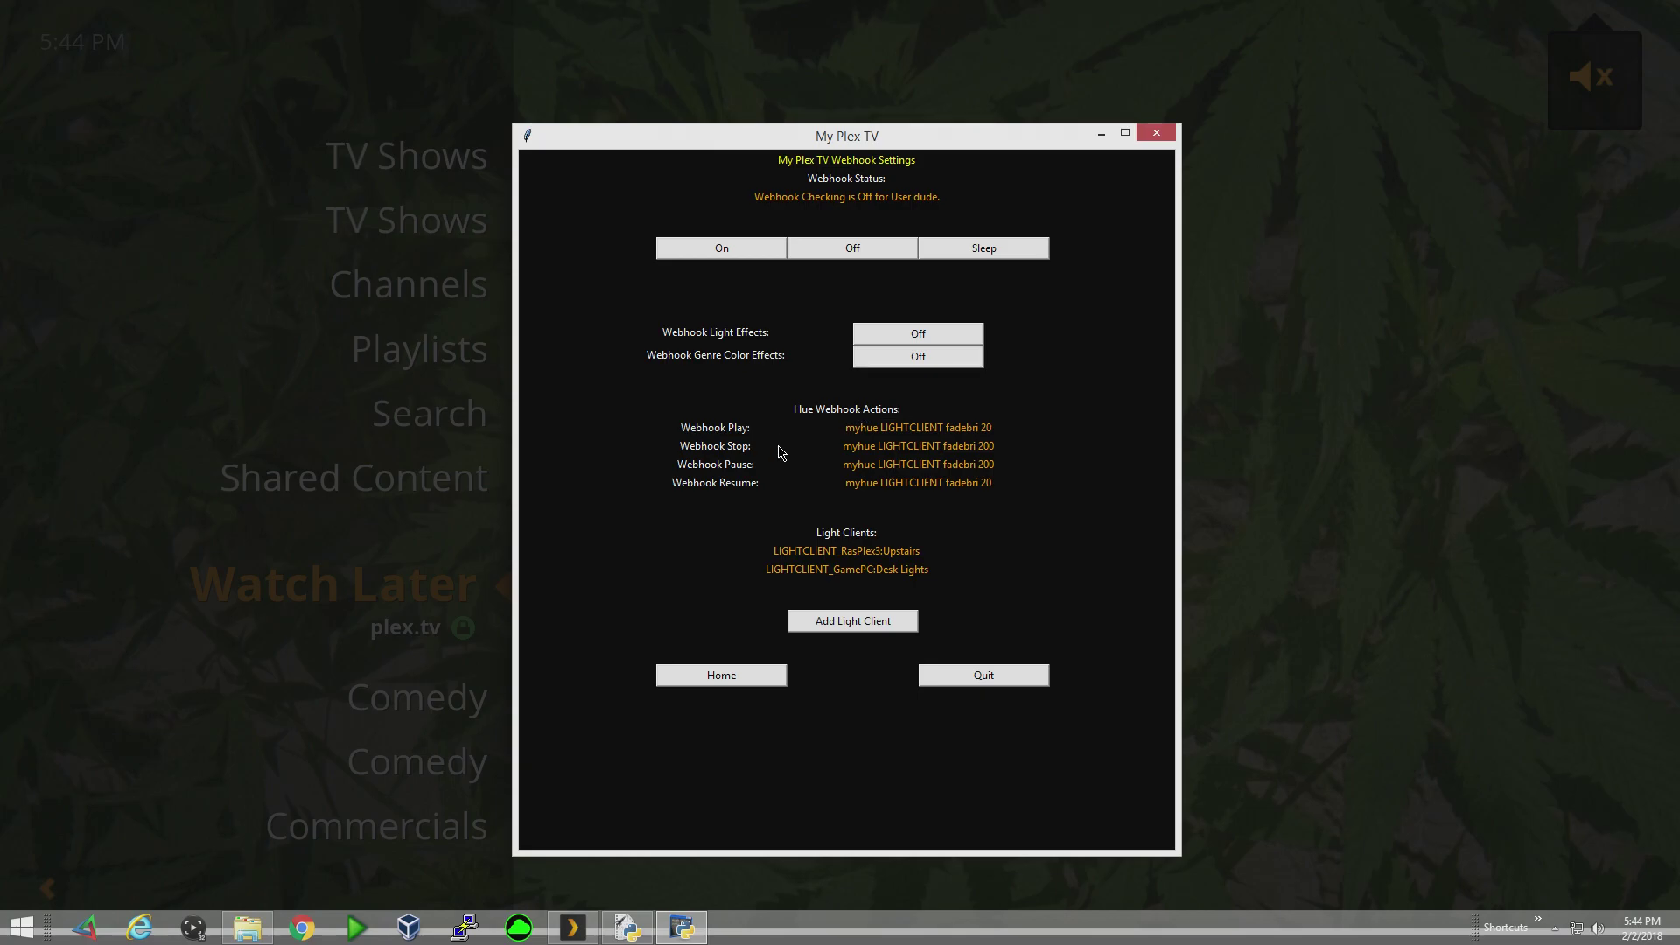
{"action": "left_click", "coordinate": [727, 676]}
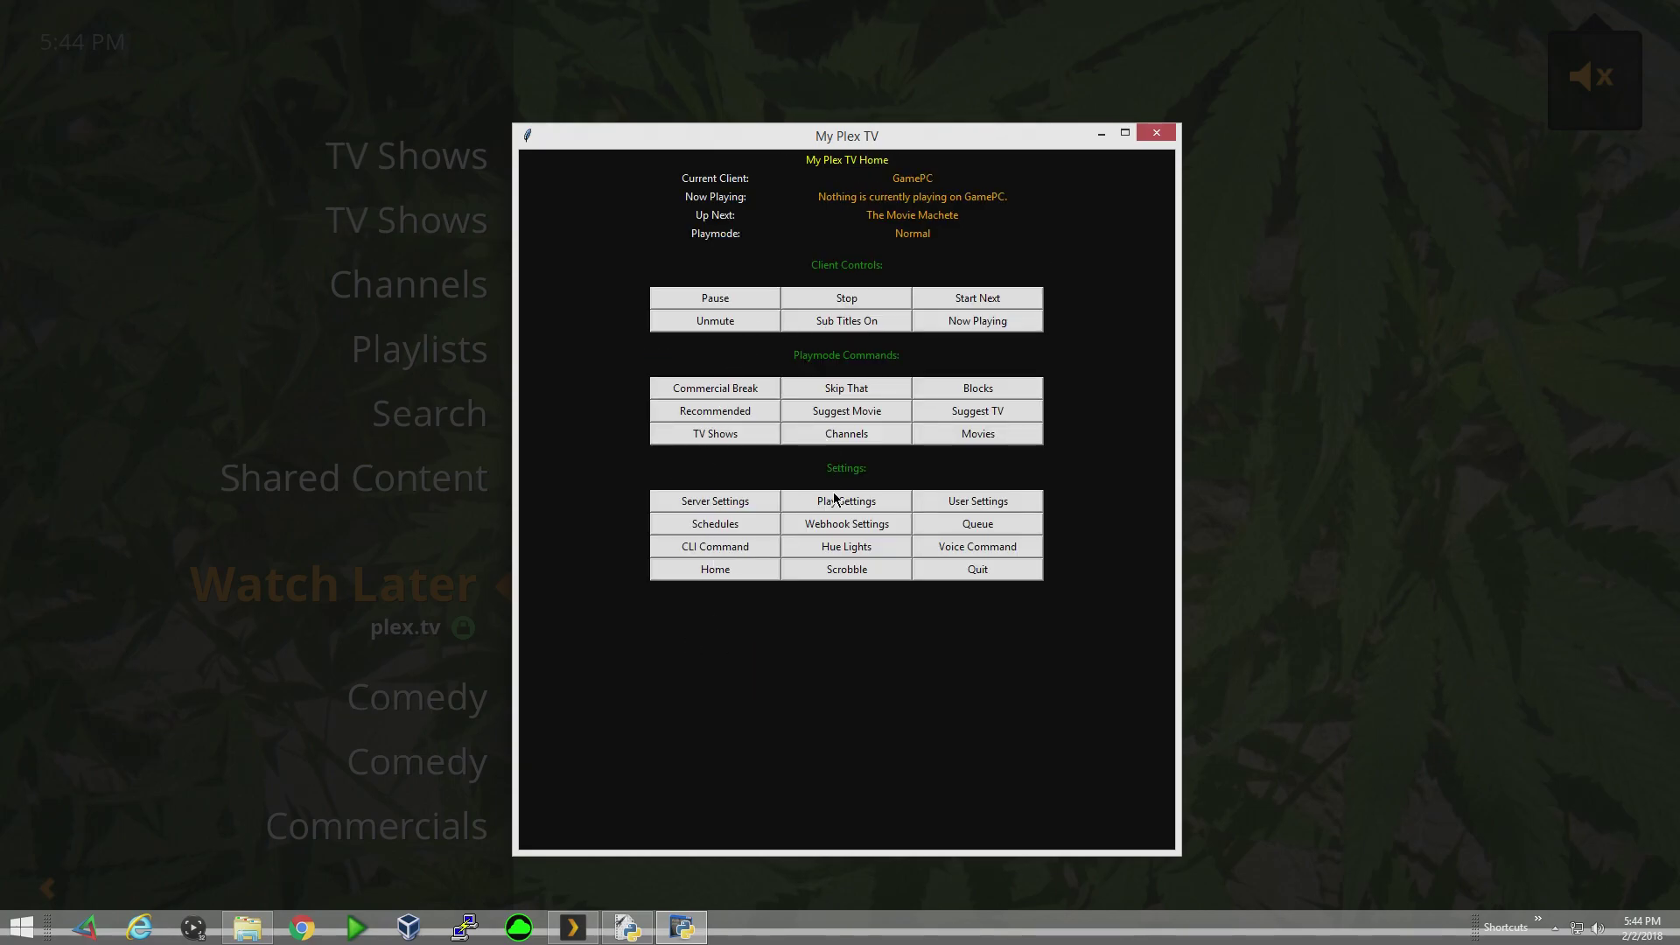
- Open the Hue Lights controls and examine the available lights, color actions and selection options
{"action": "left_click", "coordinate": [841, 552]}
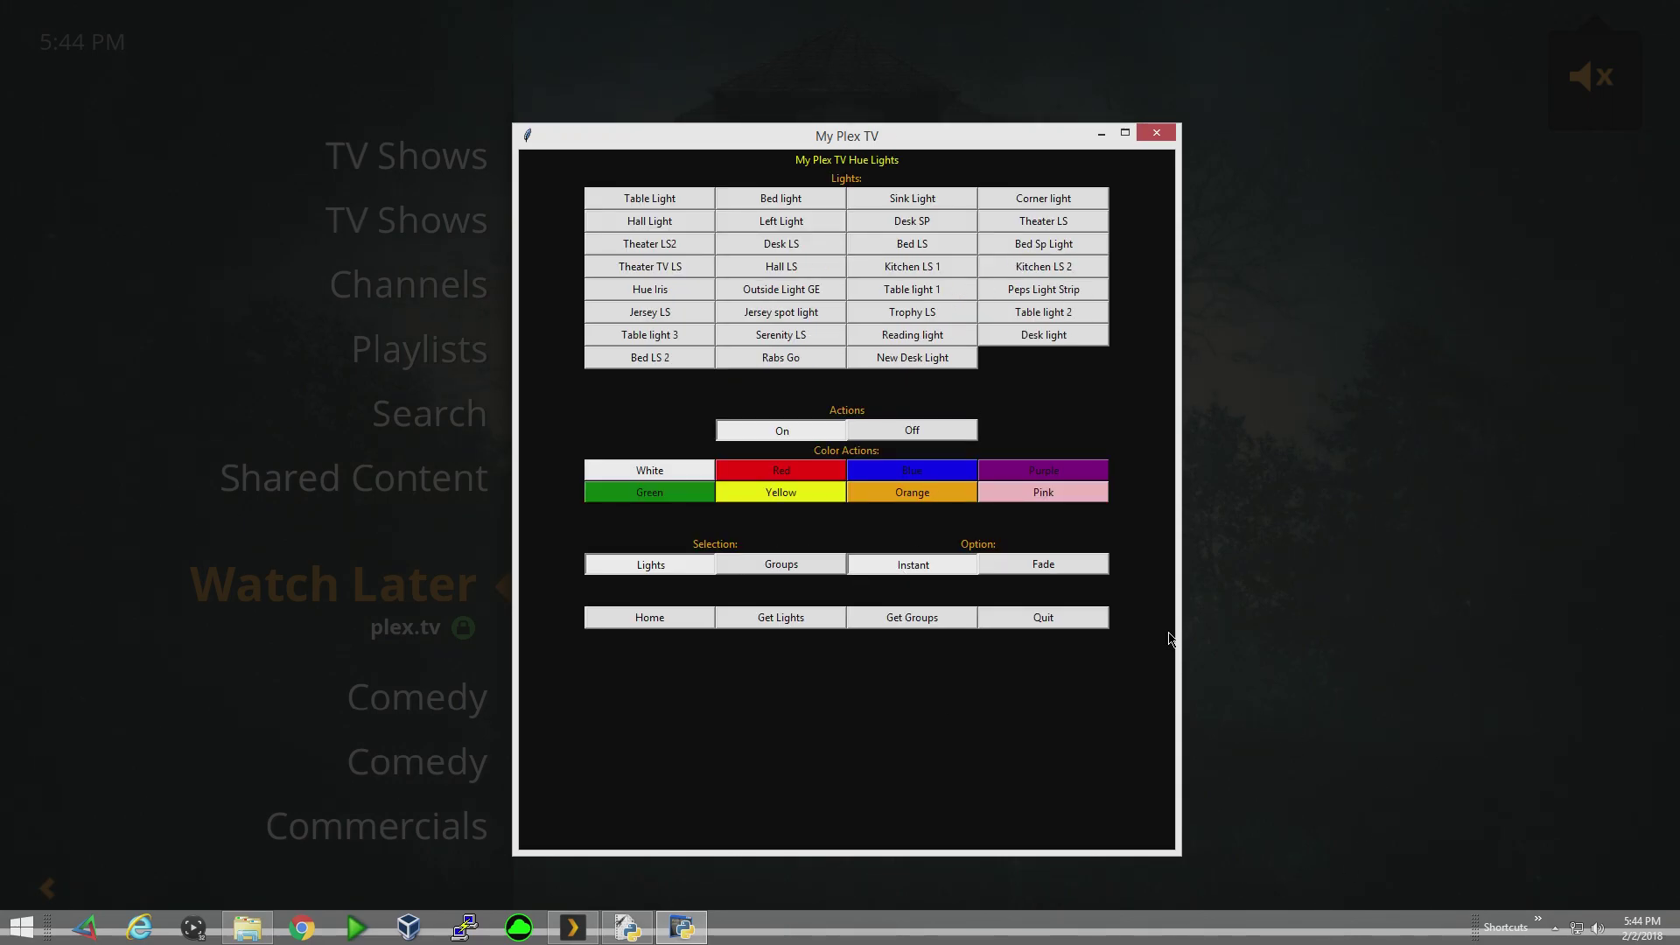
{"action": "left_click", "coordinate": [788, 573]}
{"action": "left_click", "coordinate": [661, 457]}
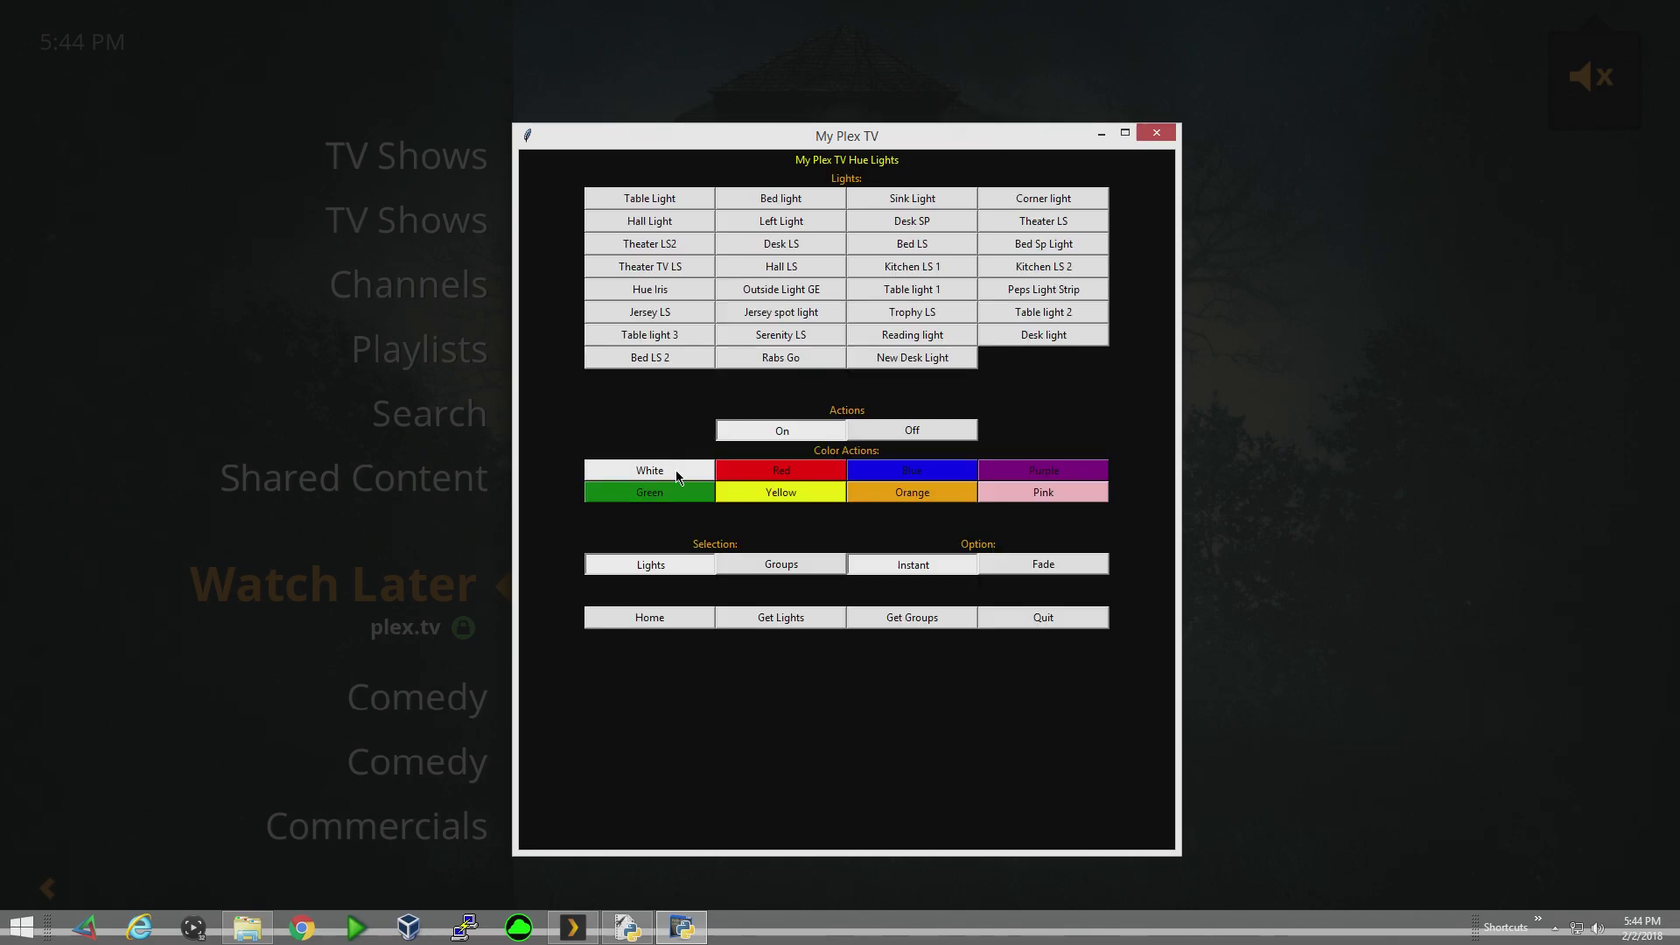